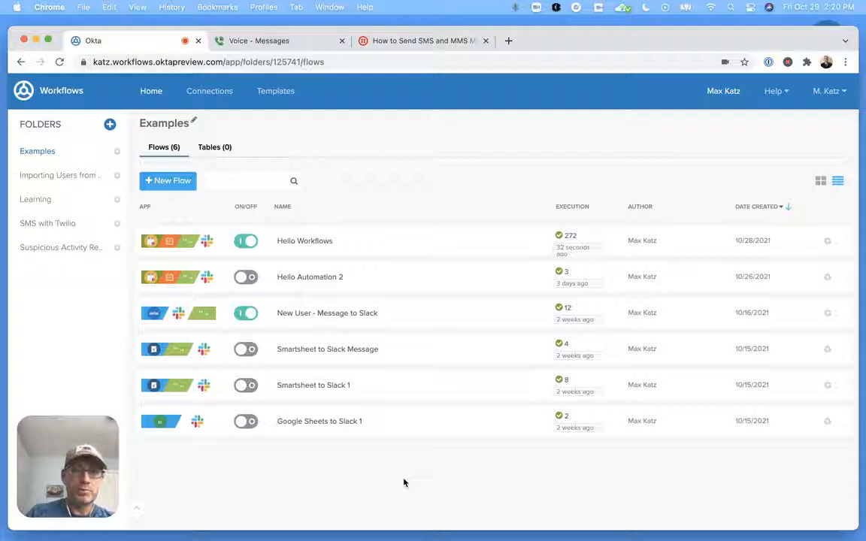
- Find the Send SMS via Twilio template in the Workflows templates catalog and open its details
click(284, 95)
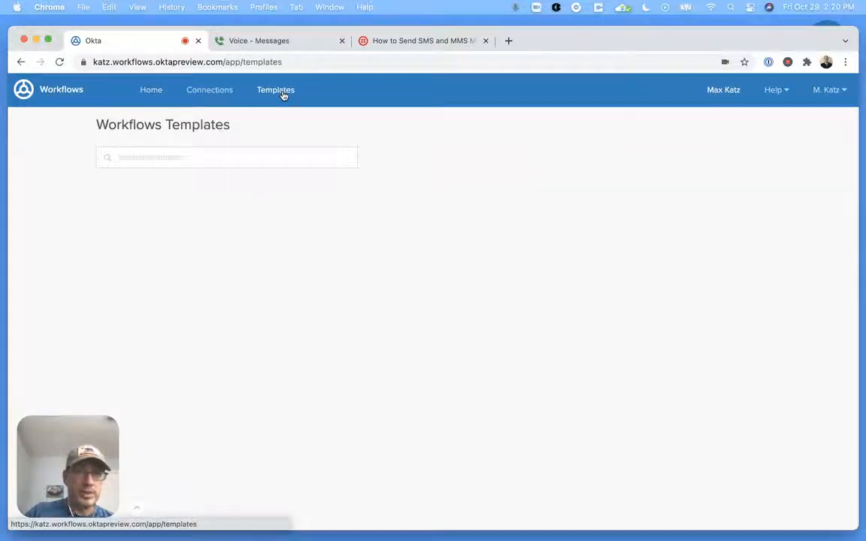
scroll(628, 240, down, 2)
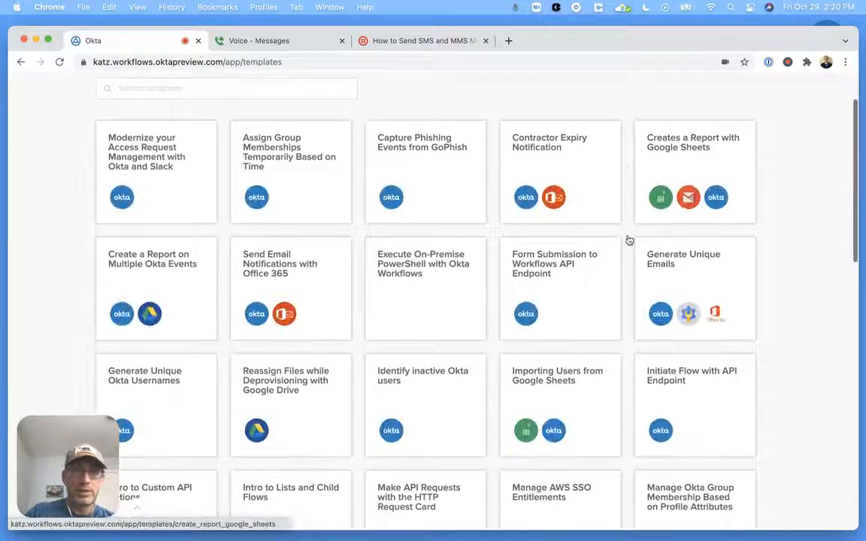
scroll(507, 254, down, 1)
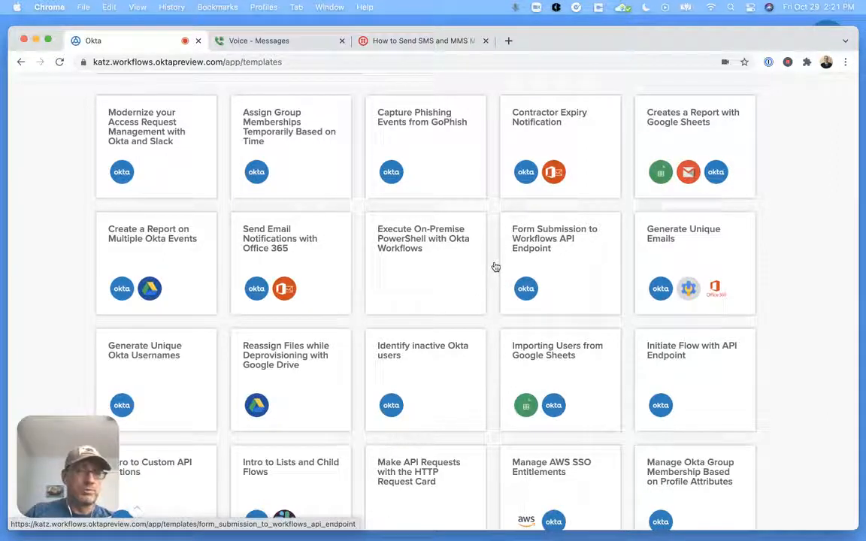
scroll(495, 267, down, 5)
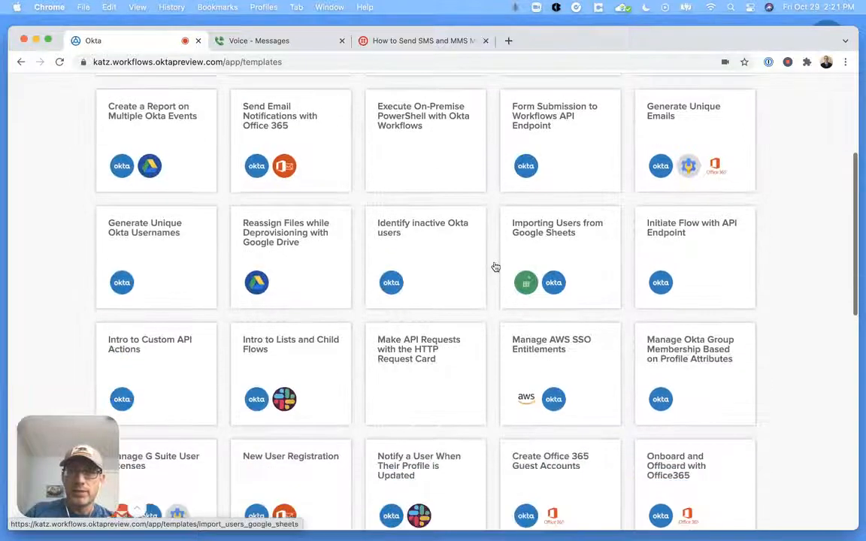
scroll(495, 267, down, 3)
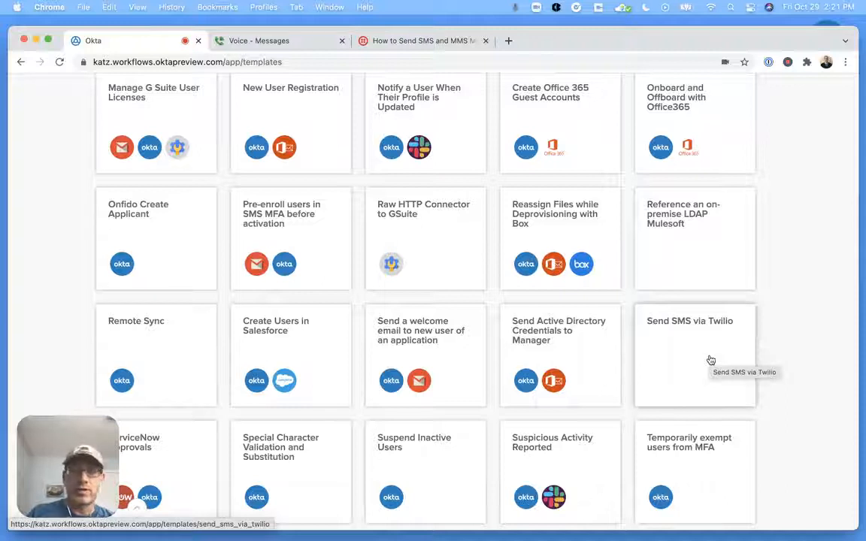
click(686, 364)
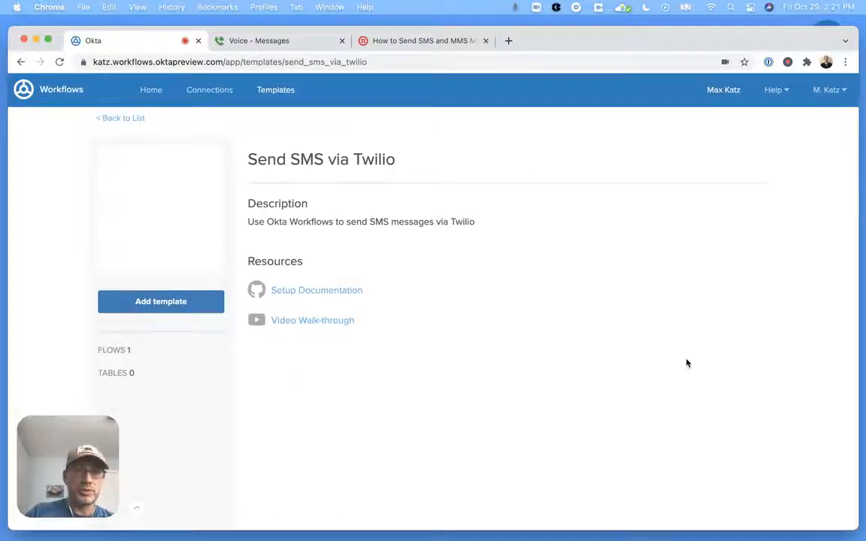
- Add the Send SMS via Twilio template as a folder and open its SUB - Send SMS via Twilio flow
click(160, 305)
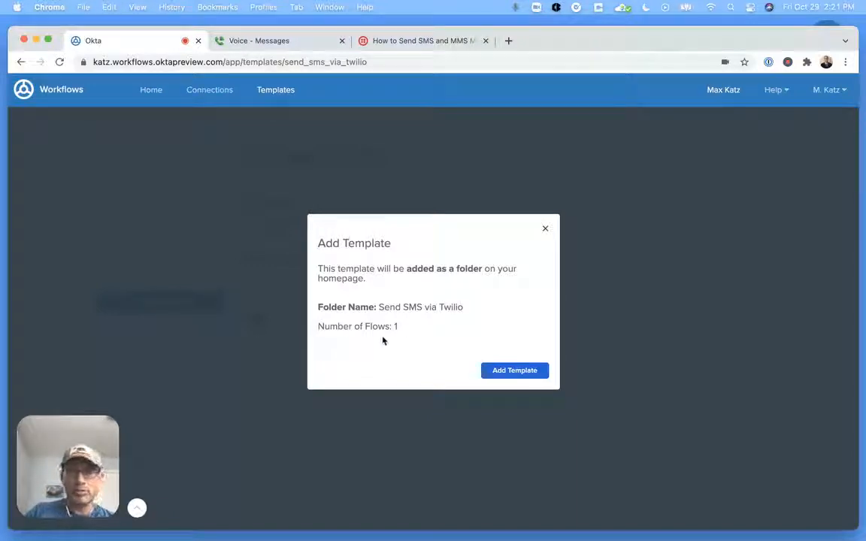
click(527, 370)
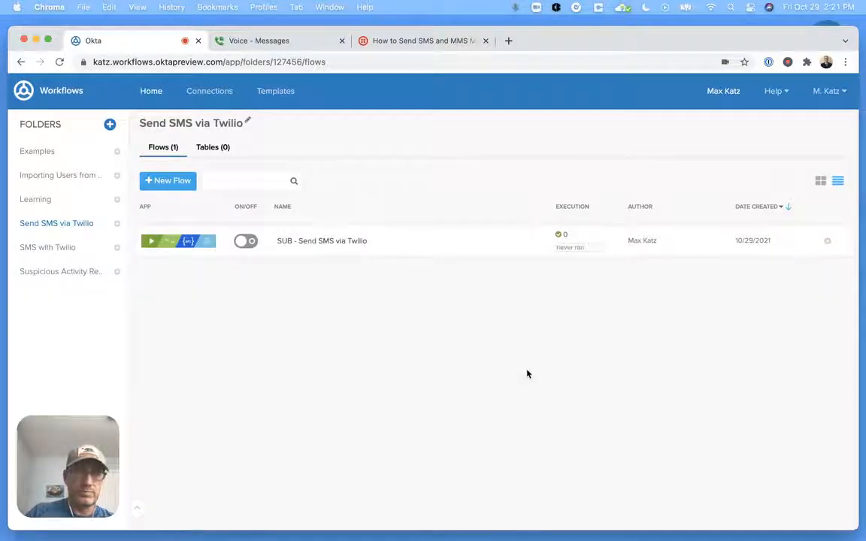
click(408, 242)
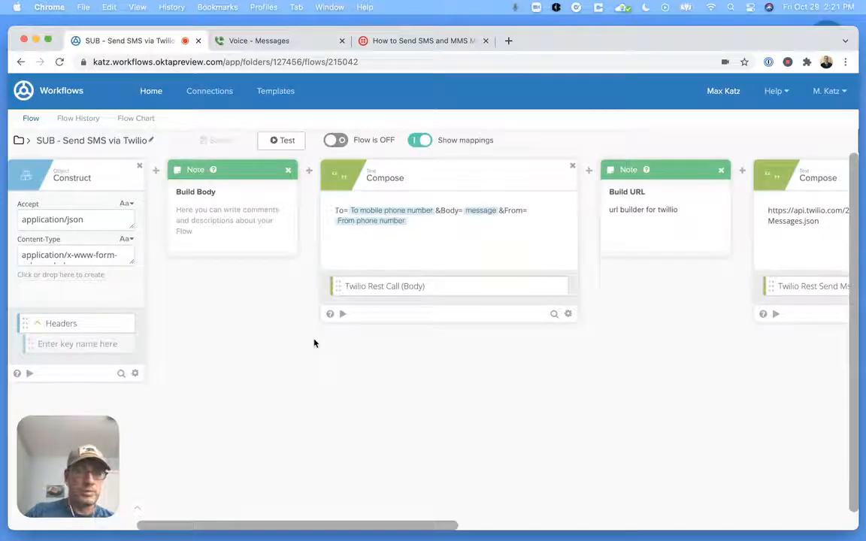
- Look over the flow's cards from start to end, including the inputs of the Child Flow card
scroll(363, 405, left, 10)
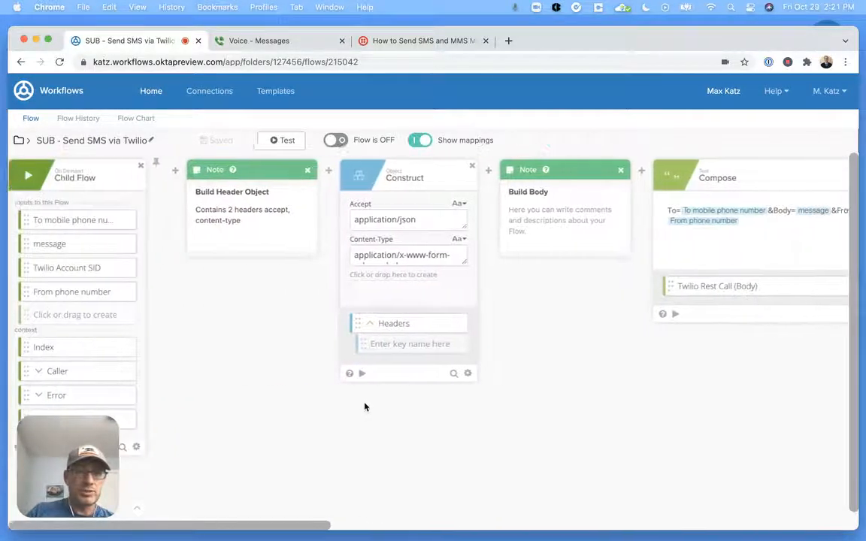
scroll(281, 395, right, 15)
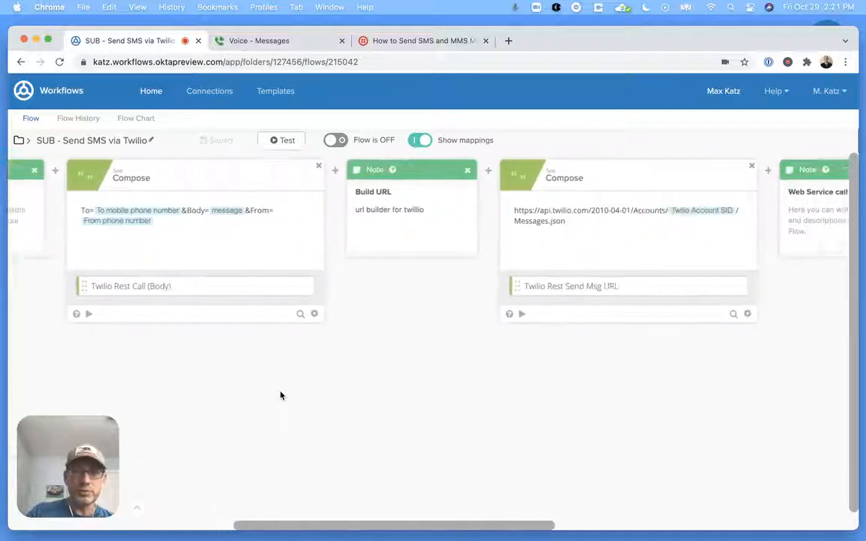
scroll(280, 396, right, 10)
scroll(280, 395, left, 10)
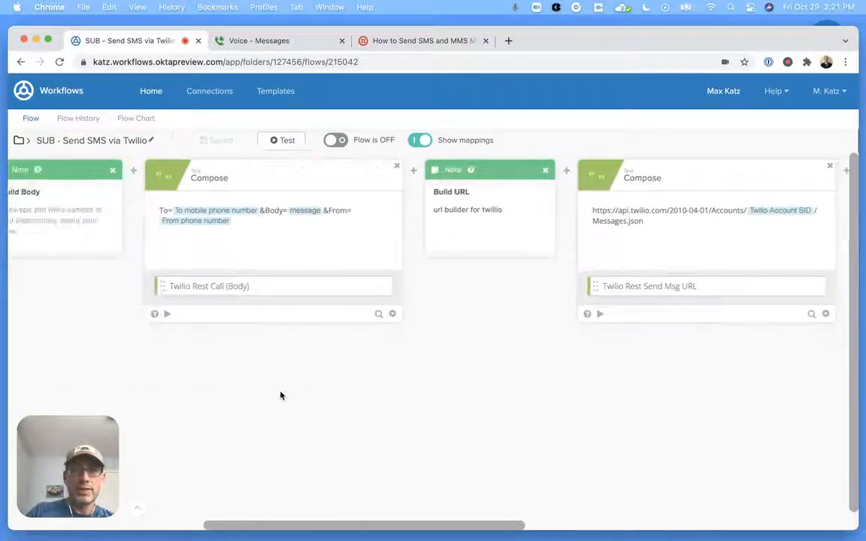
scroll(281, 395, left, 15)
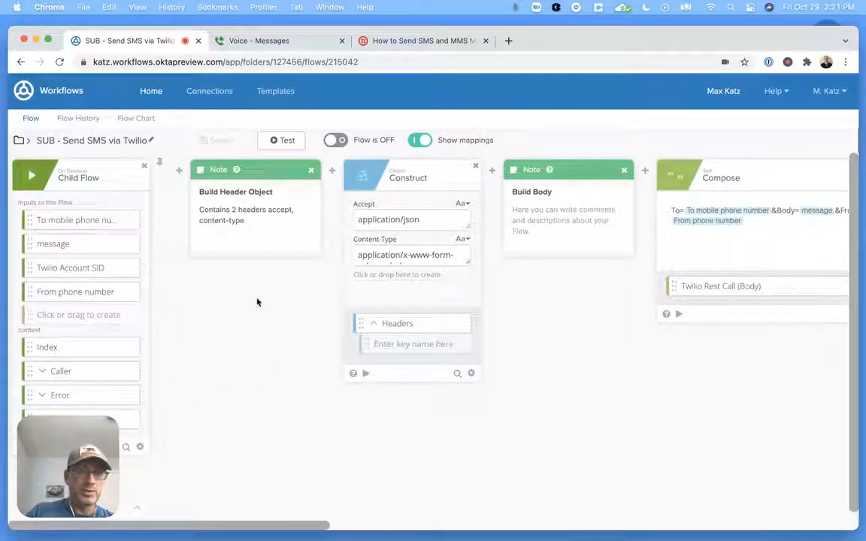
mouse_move(83, 220)
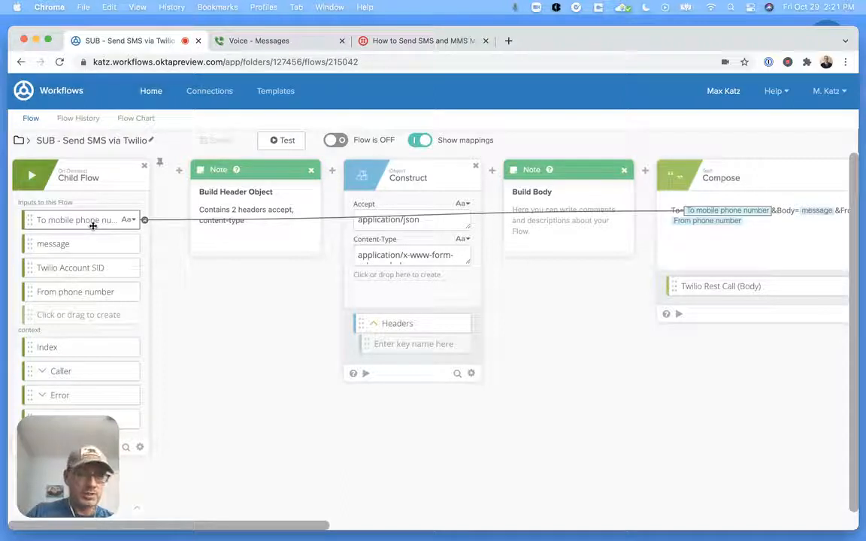
mouse_move(71, 272)
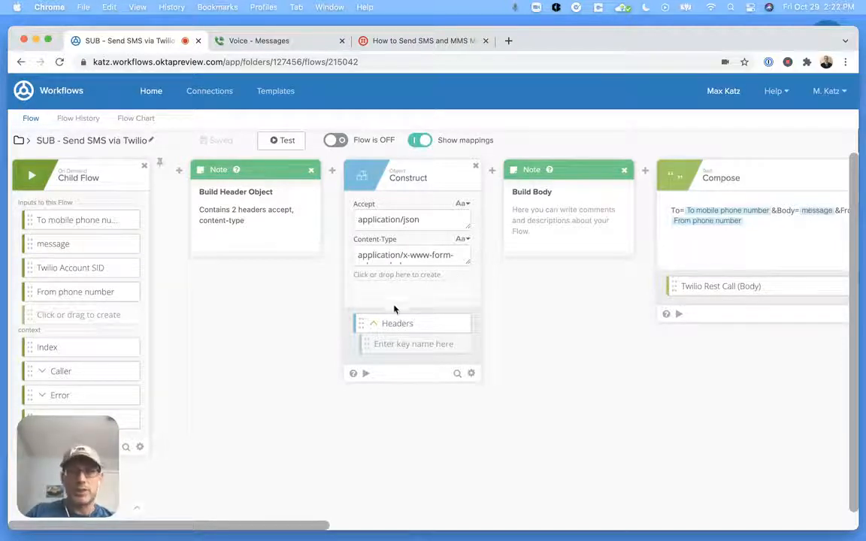
- Test the Construct card on its own, enlarge the Headers output to read it, and close the test
click(364, 374)
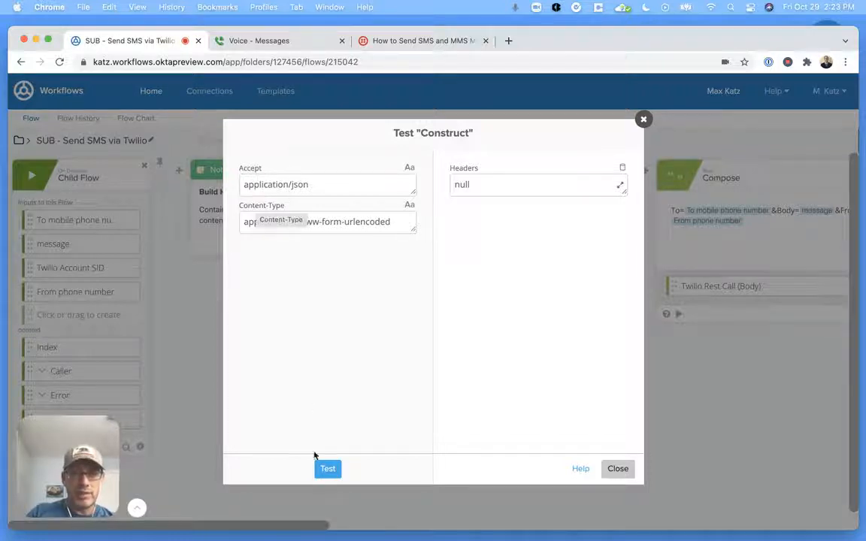
click(328, 469)
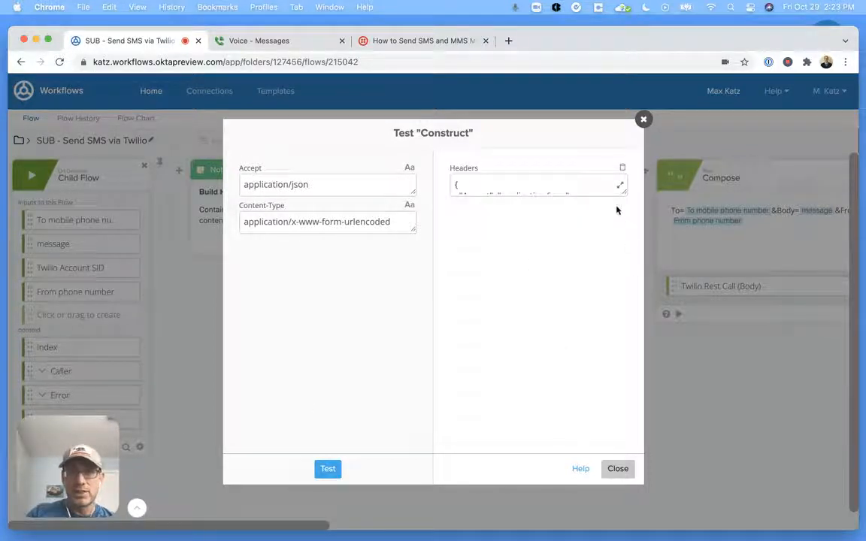
drag(622, 192, 619, 264)
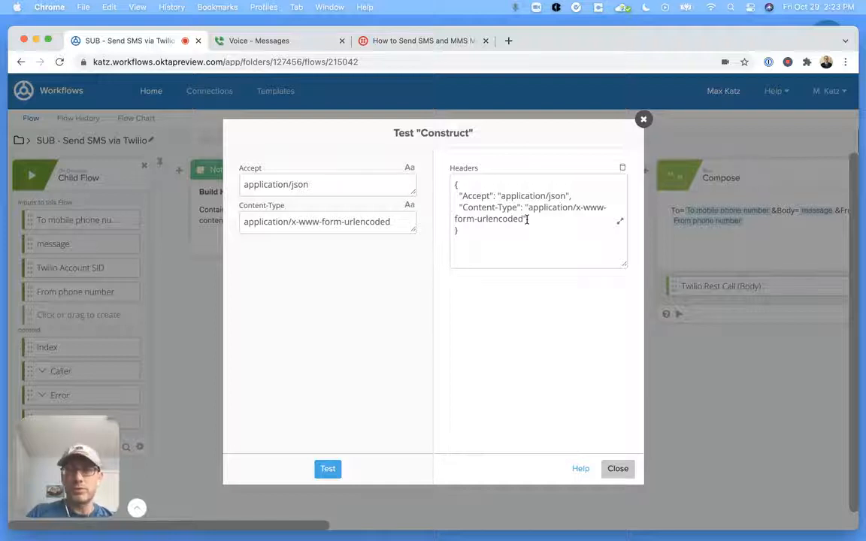
click(617, 468)
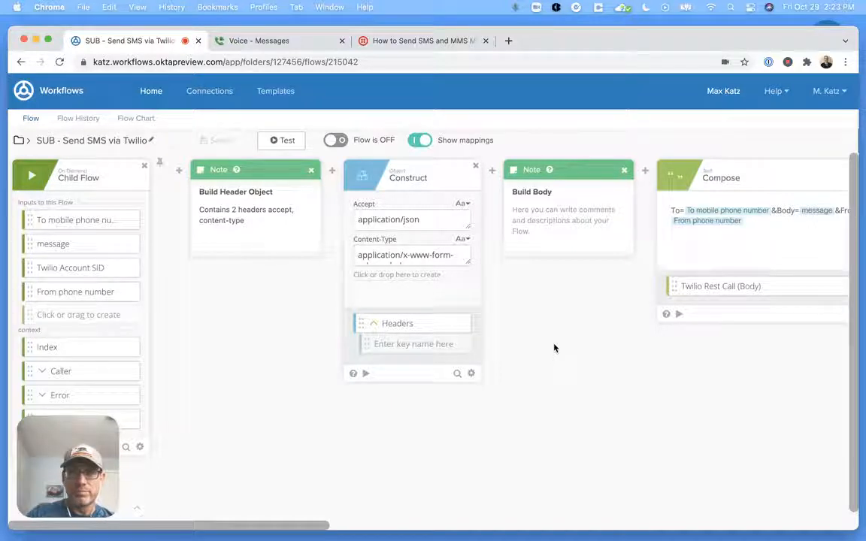
- Examine how the phone number and message fields in the Build Body Compose card map to the Child Flow inputs
scroll(554, 347, right, 10)
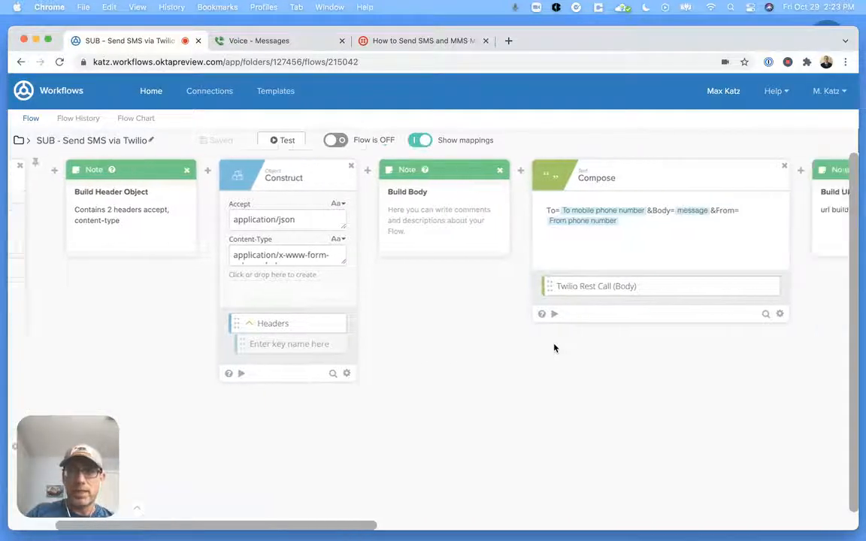
scroll(554, 347, right, 5)
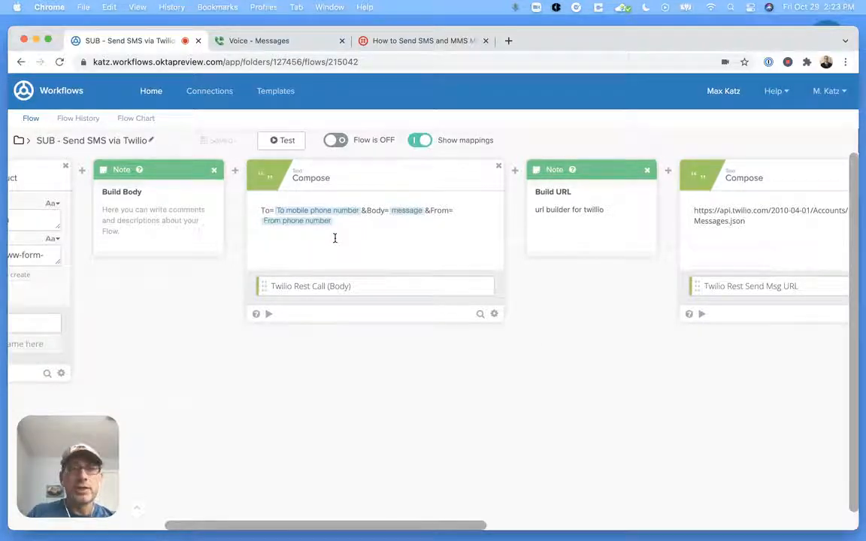
mouse_move(305, 220)
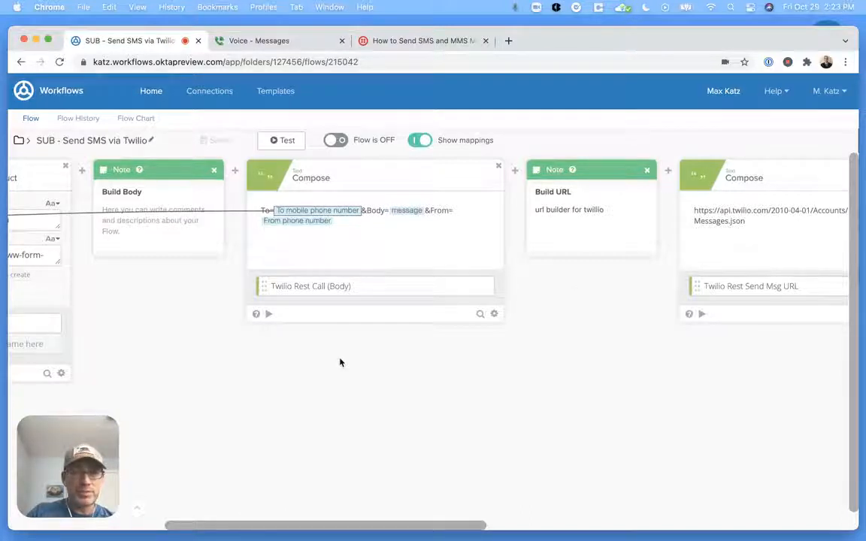
scroll(340, 362, left, 3)
scroll(340, 362, left, 7)
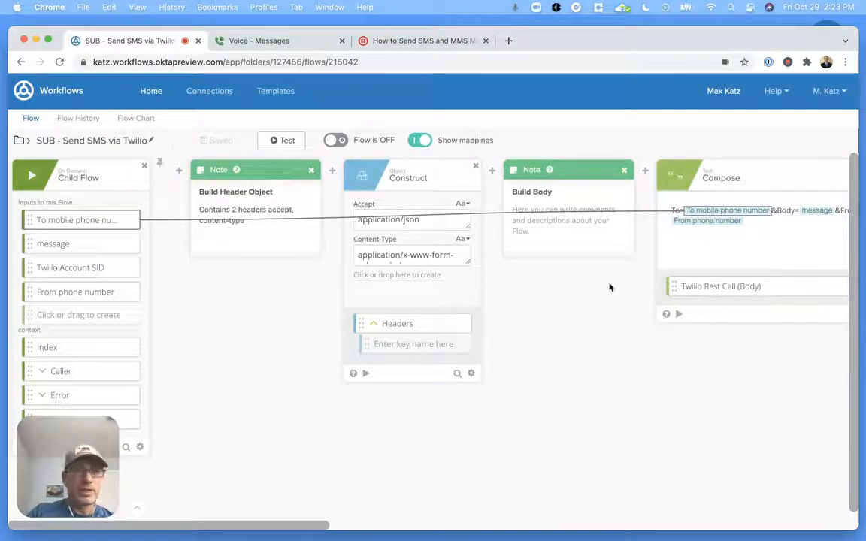
click(707, 223)
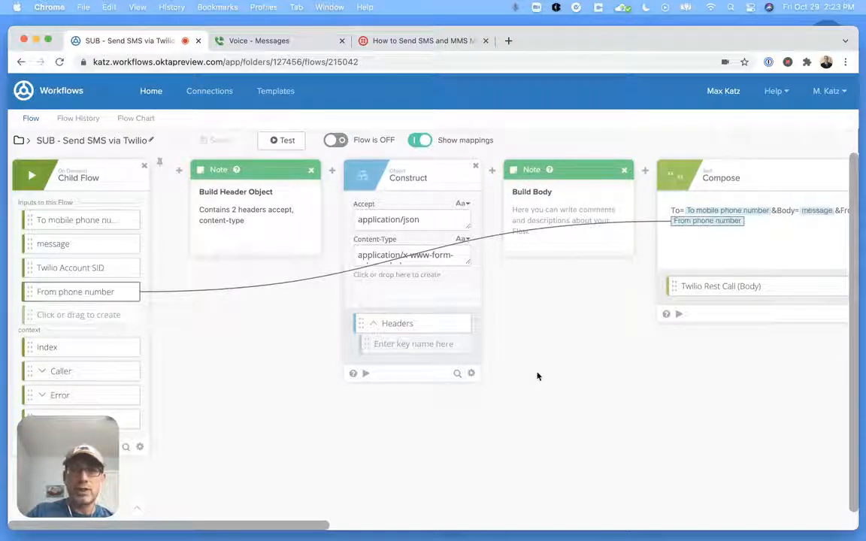
scroll(537, 375, right, 8)
scroll(538, 376, left, 12)
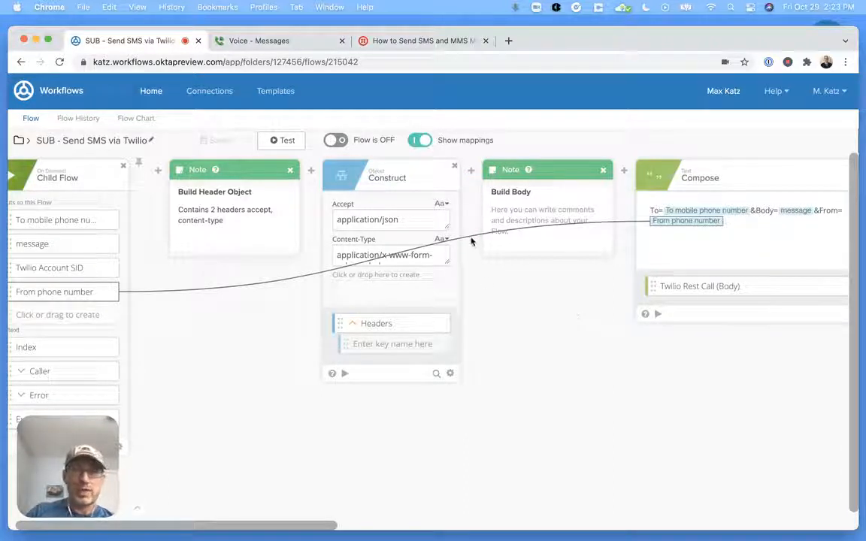
scroll(568, 346, right, 2)
scroll(568, 346, right, 10)
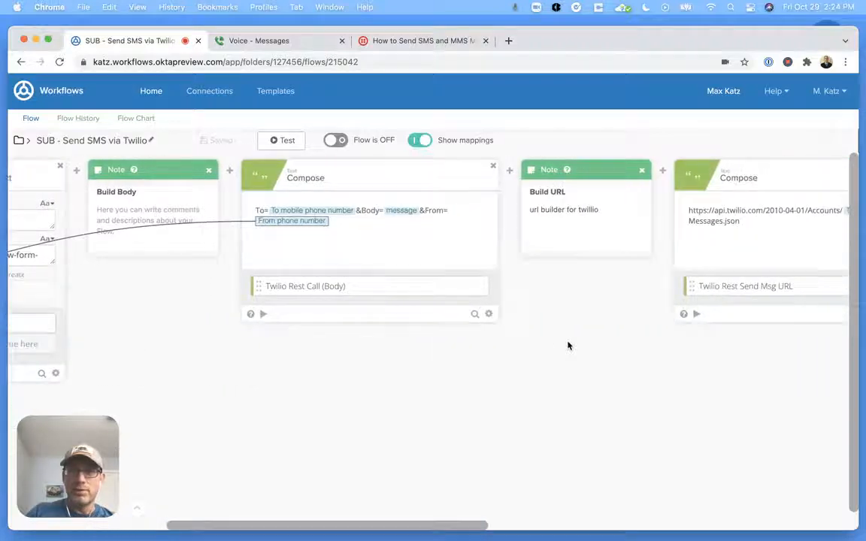
- Trace where the Twilio Rest Call (Body) output of the Compose card goes in the flow
click(456, 245)
mouse_move(311, 290)
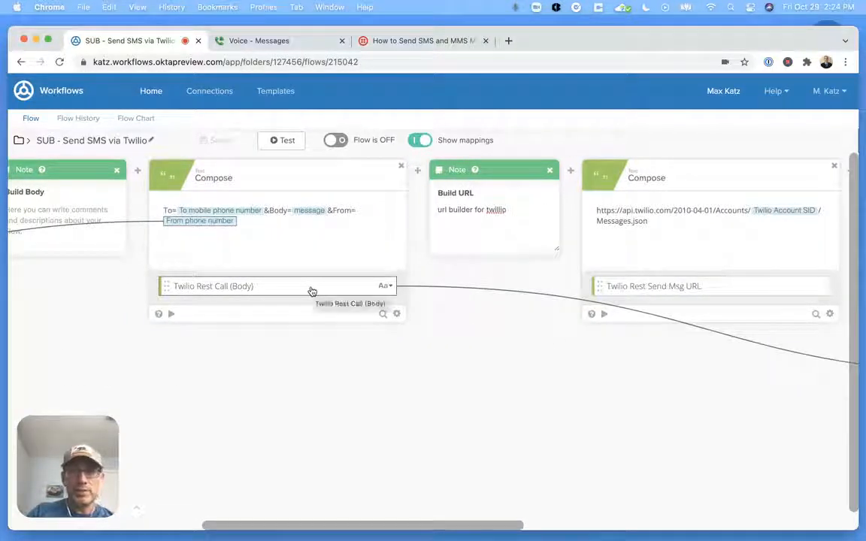
click(493, 401)
scroll(493, 401, right, 8)
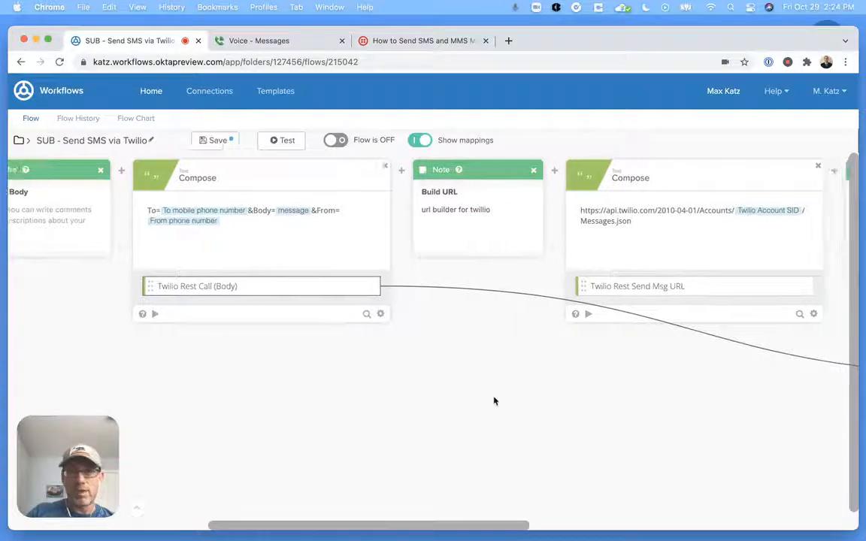
scroll(494, 401, left, 4)
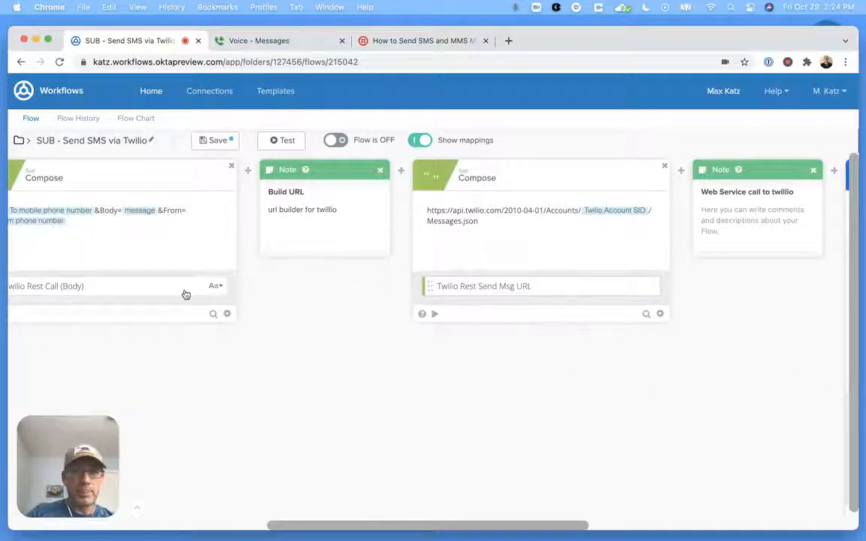
- Trace the Twilio Account SID in the URL Compose card back to the Child Flow inputs, keeping the flow open
scroll(389, 397, right, 1)
scroll(389, 397, right, 4)
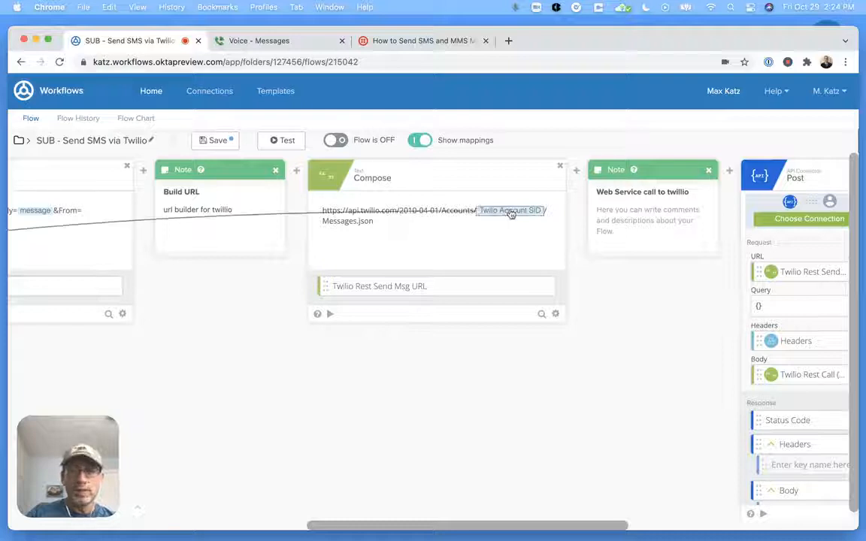
scroll(230, 305, left, 1)
scroll(231, 306, left, 15)
scroll(231, 305, left, 3)
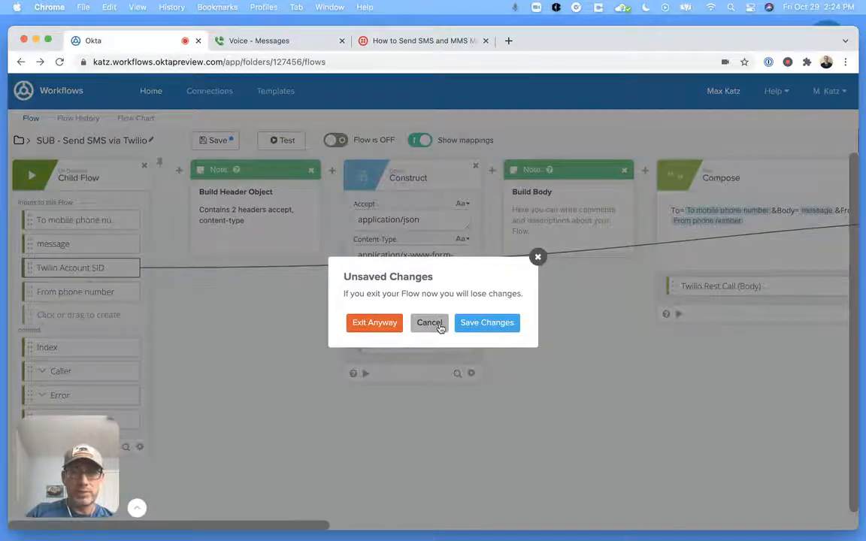
click(440, 328)
- Examine the URL, Headers and Body mappings of the API Connector Post card and open its connection choices
scroll(393, 427, right, 15)
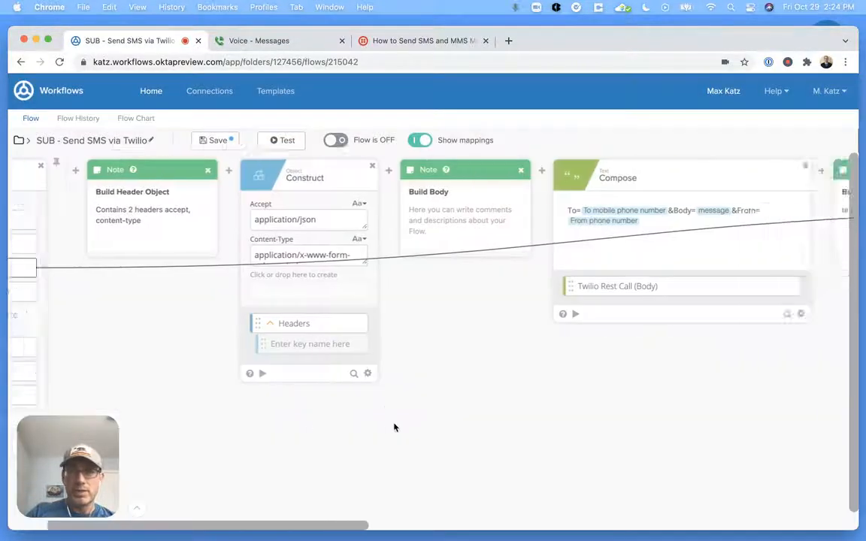
scroll(393, 427, right, 5)
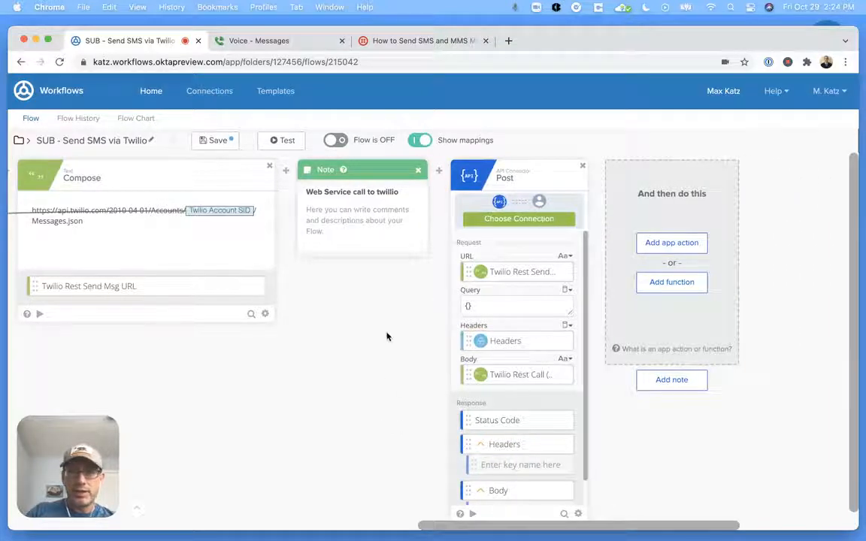
scroll(386, 336, down, 1)
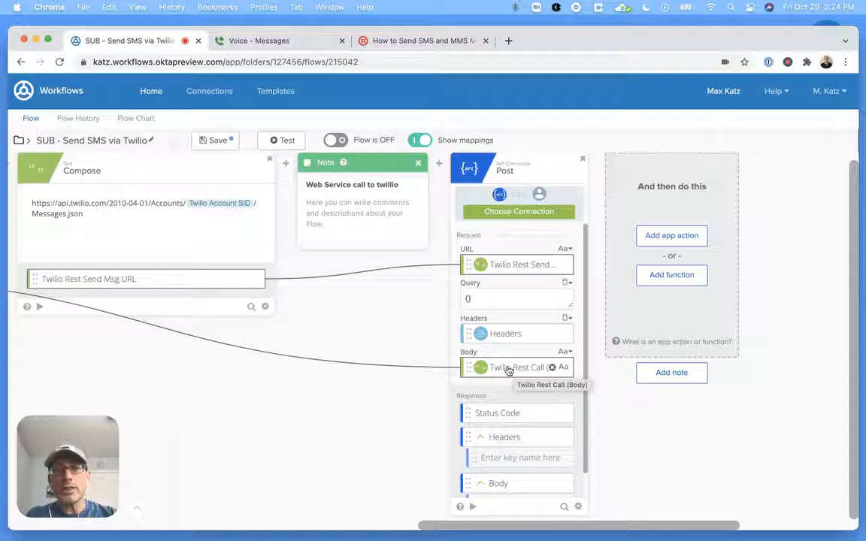
click(527, 212)
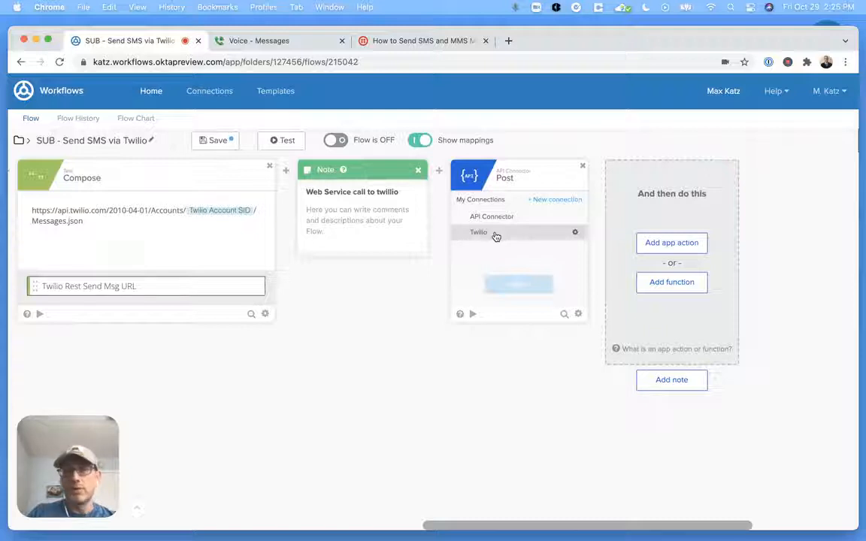
- Preview a new API Connector connection with the Basic auth type and its credential fields, and discard it
click(559, 200)
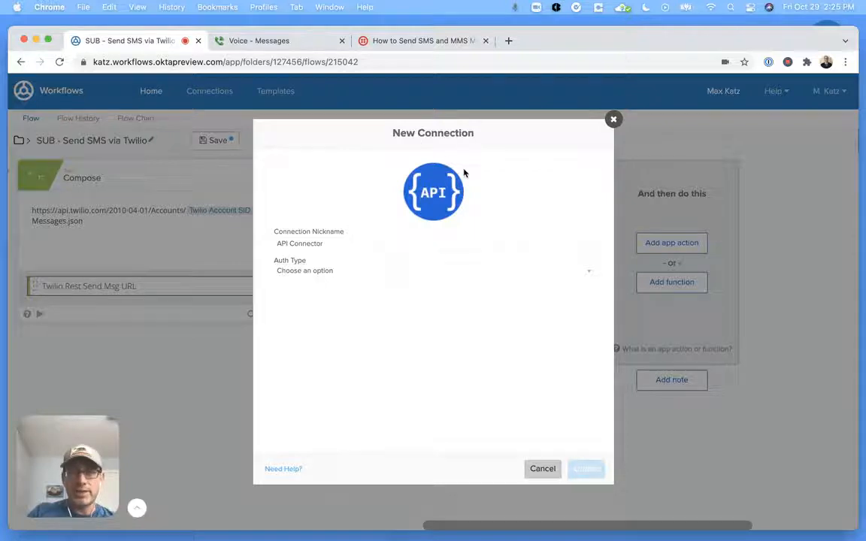
click(409, 275)
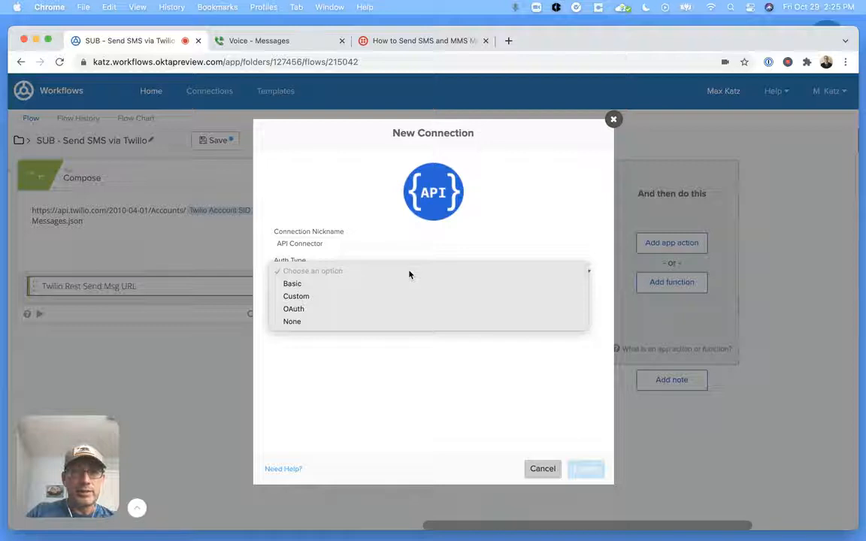
click(372, 284)
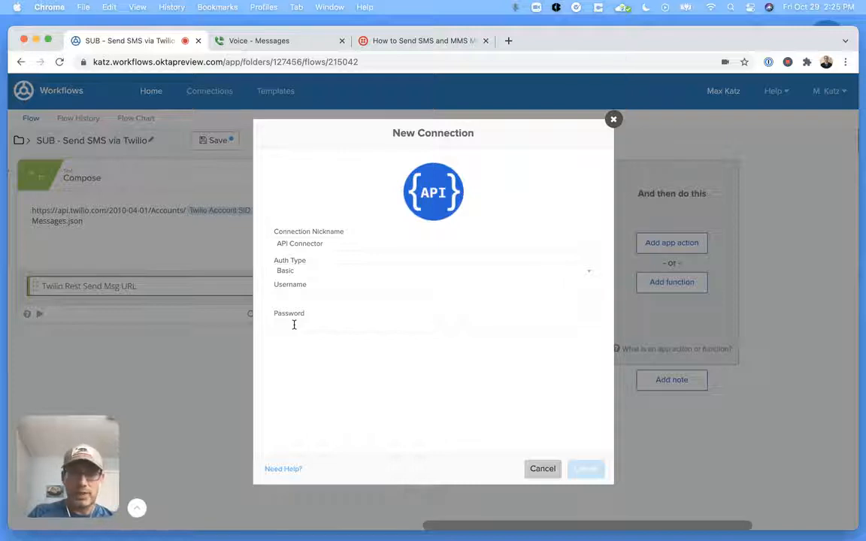
click(543, 468)
- Assign the existing Twilio connection to the Post card and save the flow with saving of all passing data enabled
click(500, 237)
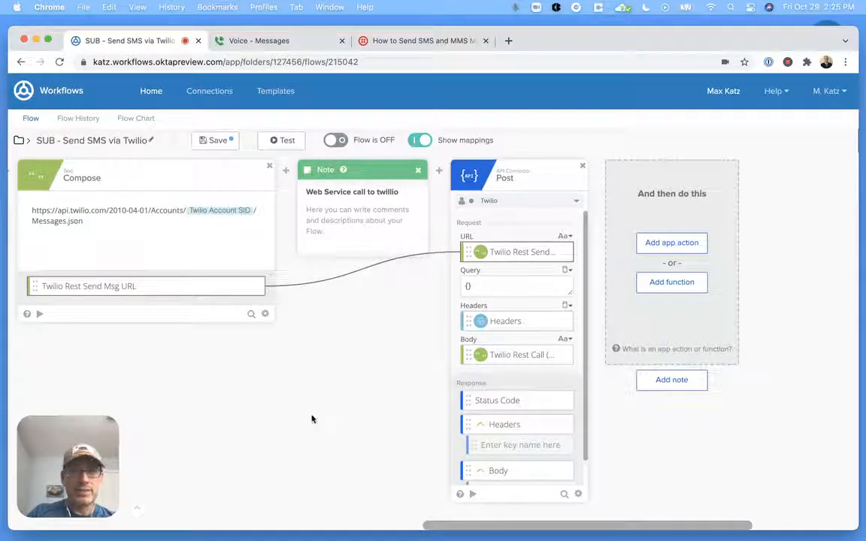
click(218, 143)
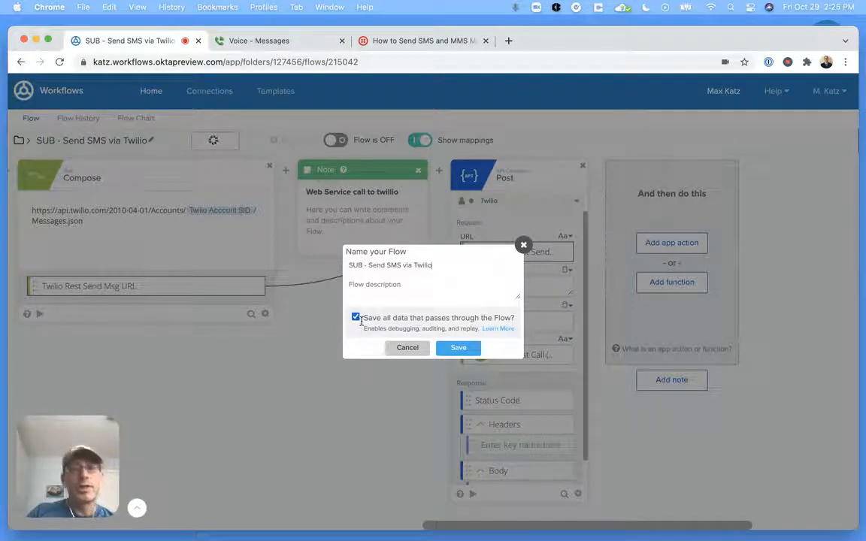
click(462, 349)
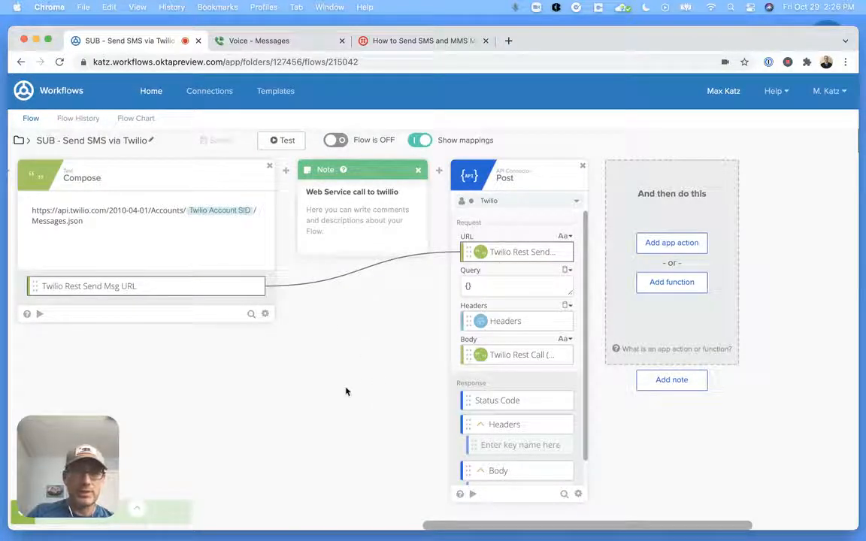
- Turn the flow on, and in a flow test fill To mobile phone number with the Google Voice number copied from the TextEdit note
click(287, 140)
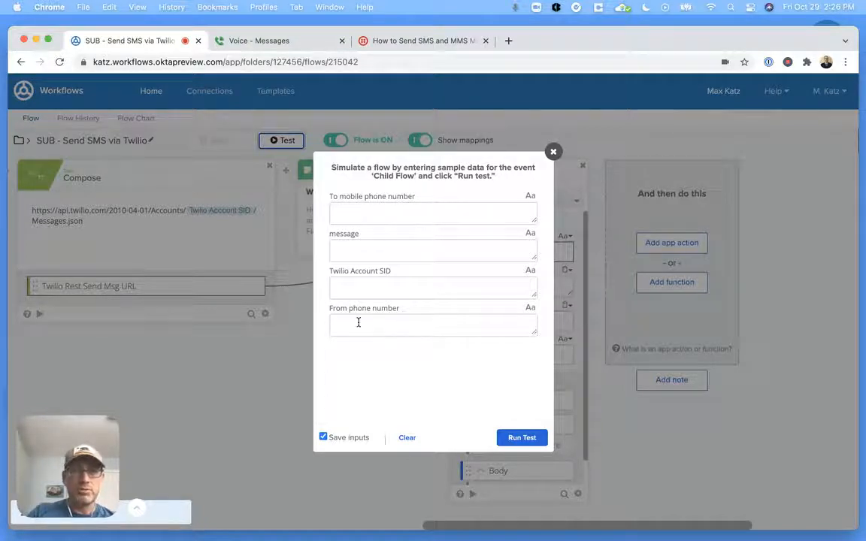
key(ctrl+Up)
click(234, 146)
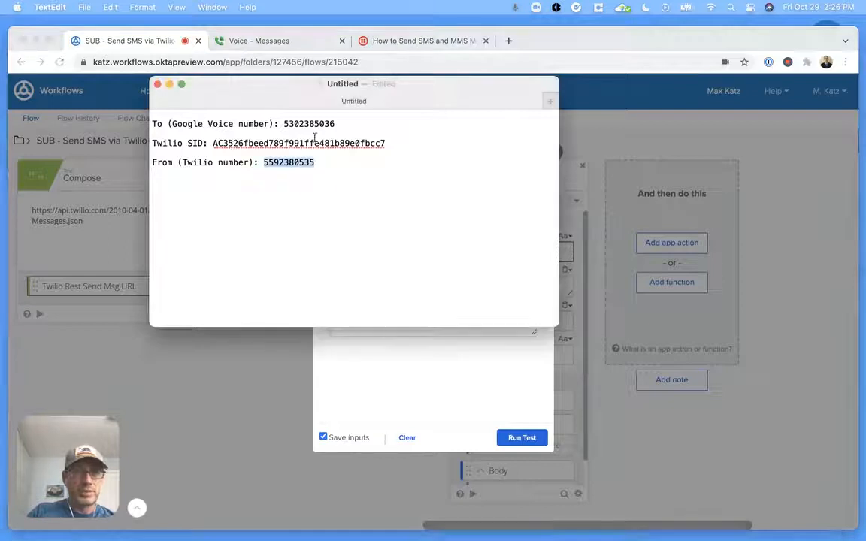
double_click(317, 123)
key(super+c)
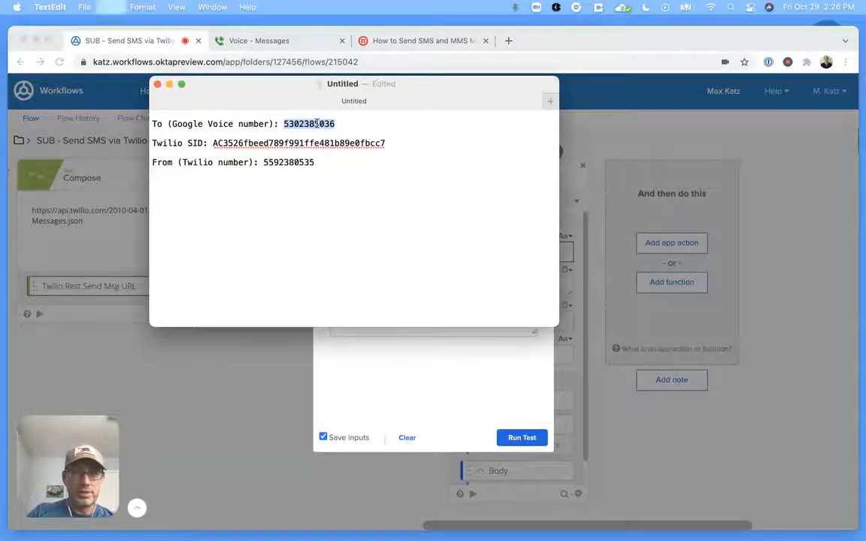
click(361, 375)
click(404, 210)
key(super+v)
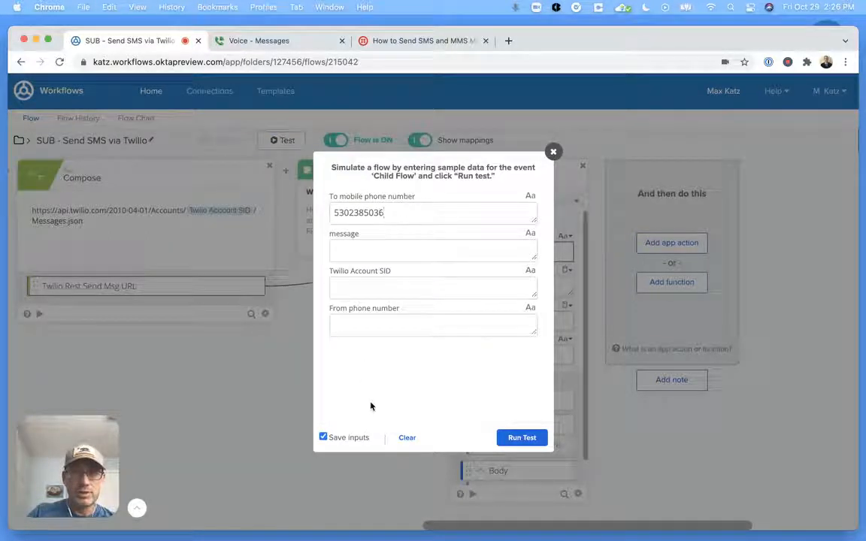
- Set the test message to "Hello from Workflows" followed by the rocket emoji
click(434, 250)
text(Hello from Workflows)
key(ctrl+super+space)
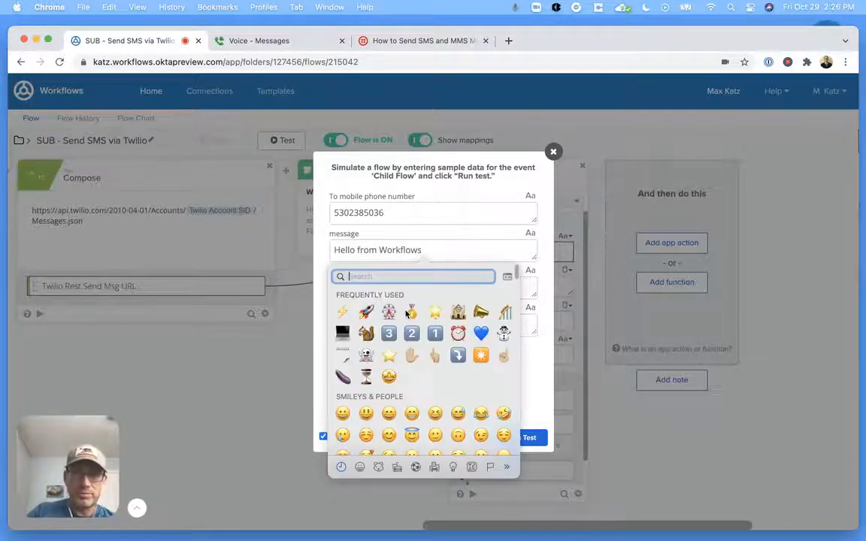
click(369, 313)
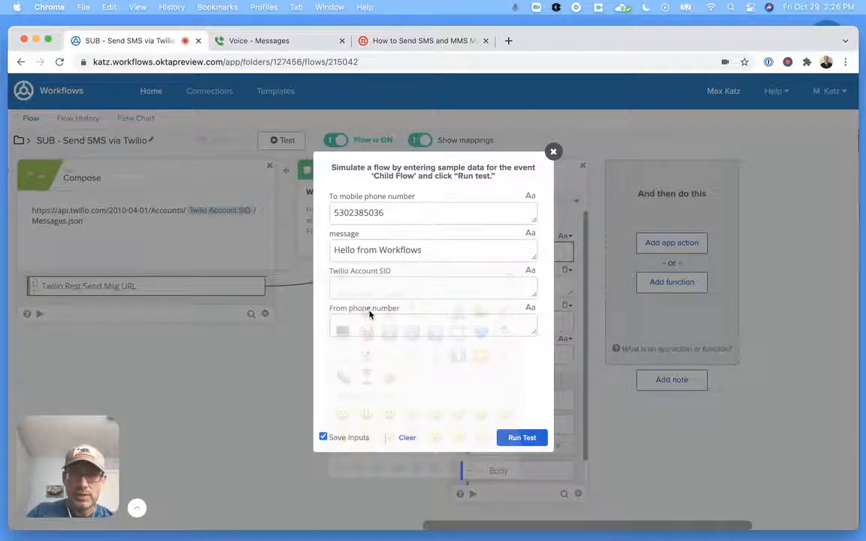
- Copy the Twilio SID from the TextEdit note into the test's Twilio Account SID input
click(387, 287)
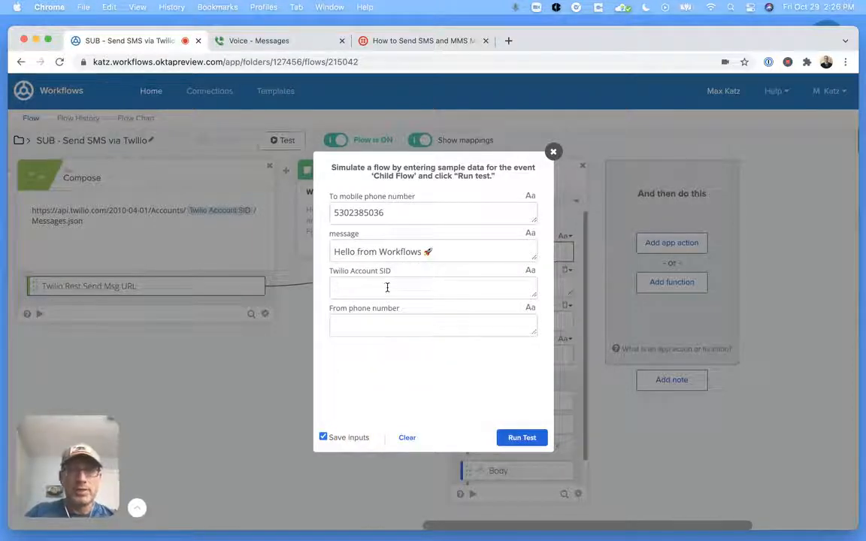
key(ctrl+Up)
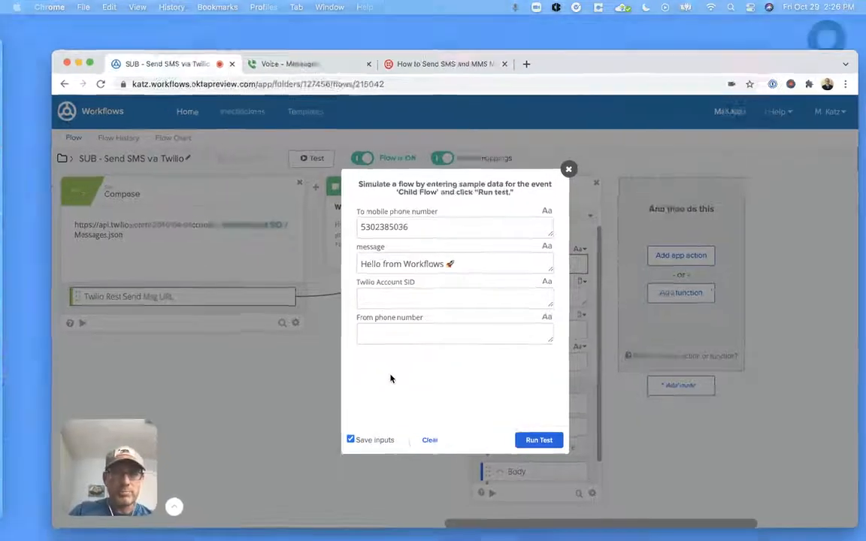
click(180, 124)
double_click(313, 144)
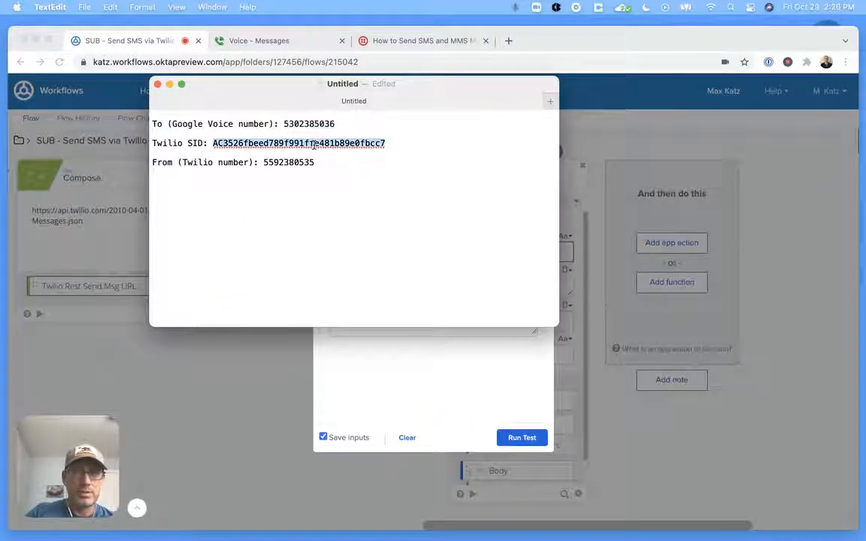
click(393, 298)
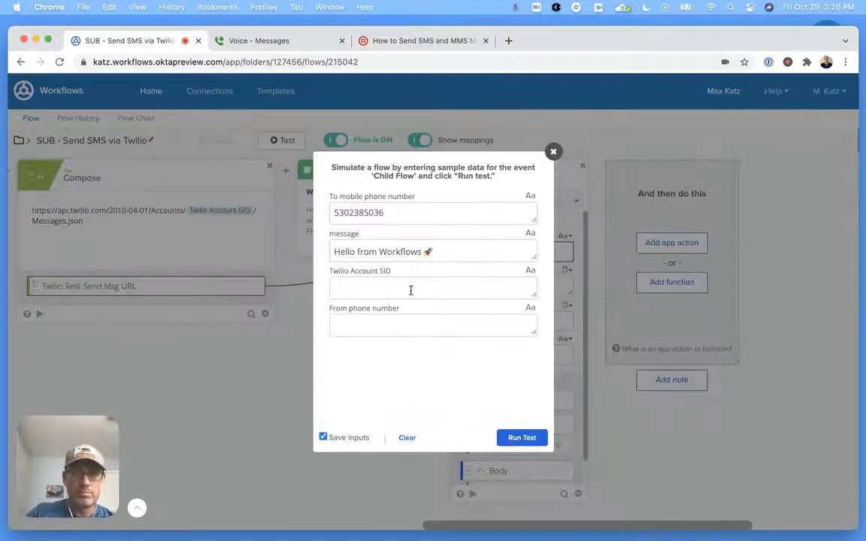
key(super+v)
- Copy the Twilio phone number from the TextEdit note into the test's From phone number input
key(ctrl+Up)
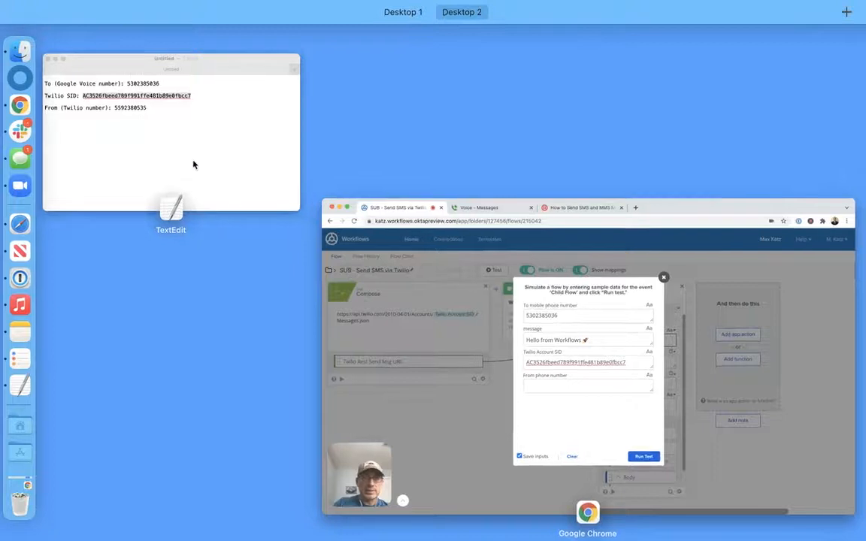
click(194, 166)
double_click(281, 161)
key(super+c)
click(373, 359)
click(410, 323)
key(super+v)
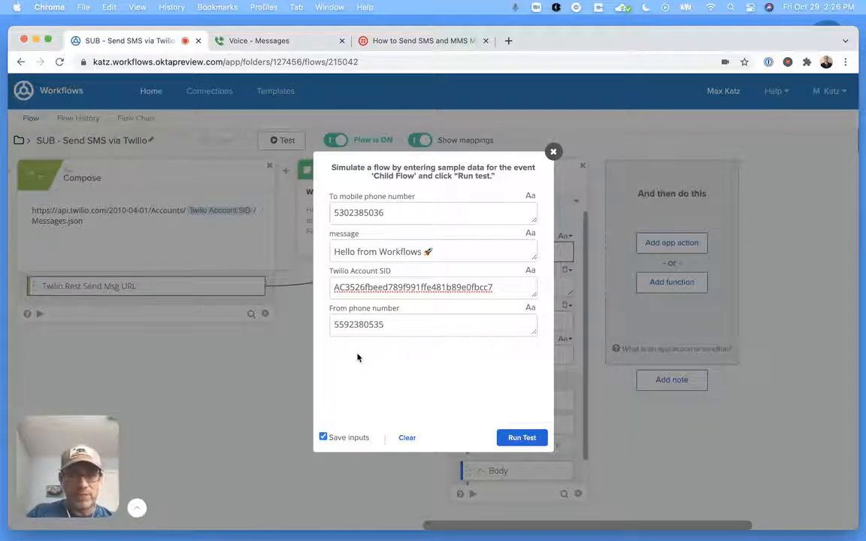
- Run the test and examine its completed execution in the flow history, including the Post card's request and response
click(522, 438)
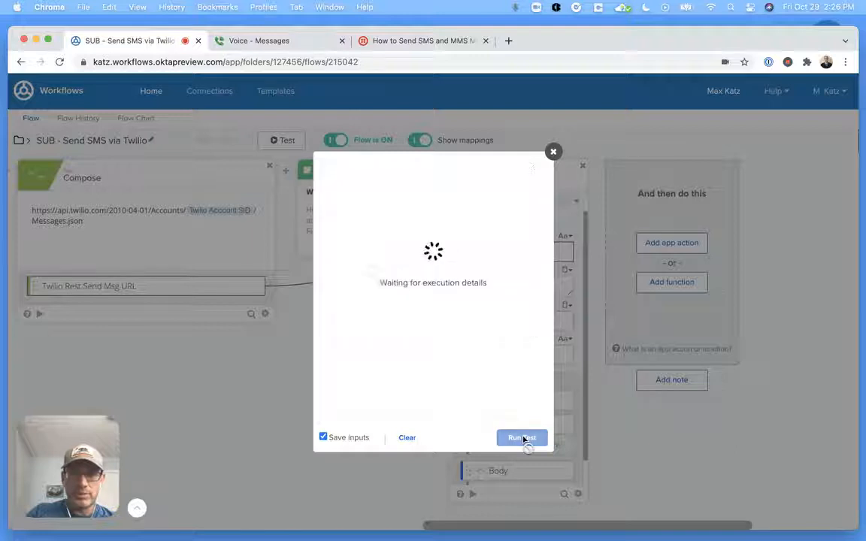
scroll(425, 423, left, 2)
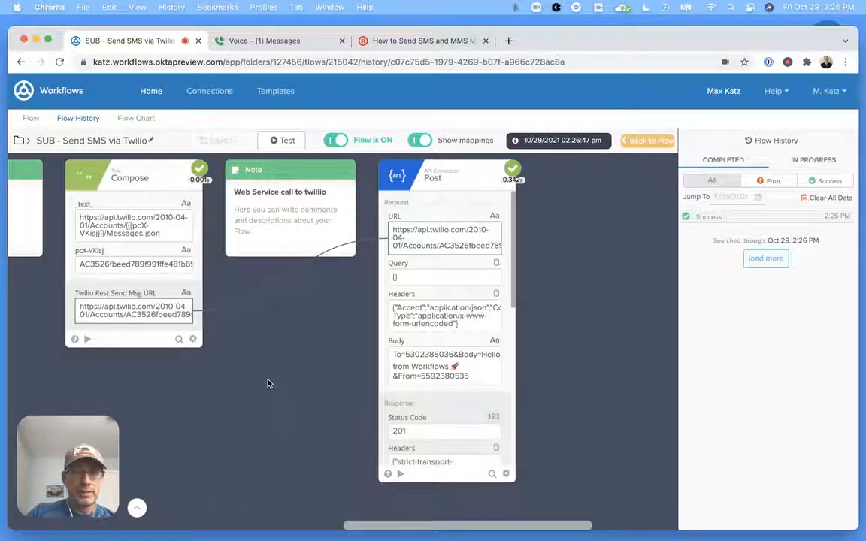
scroll(311, 394, left, 3)
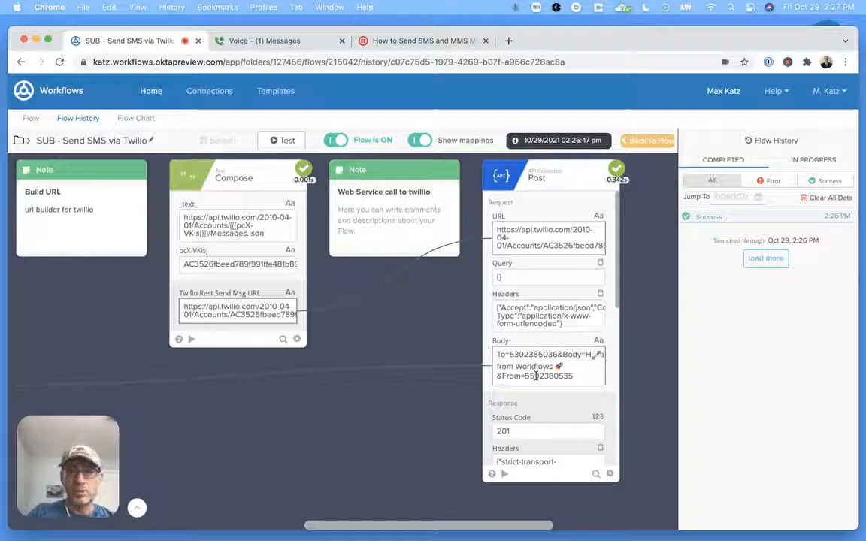
click(735, 219)
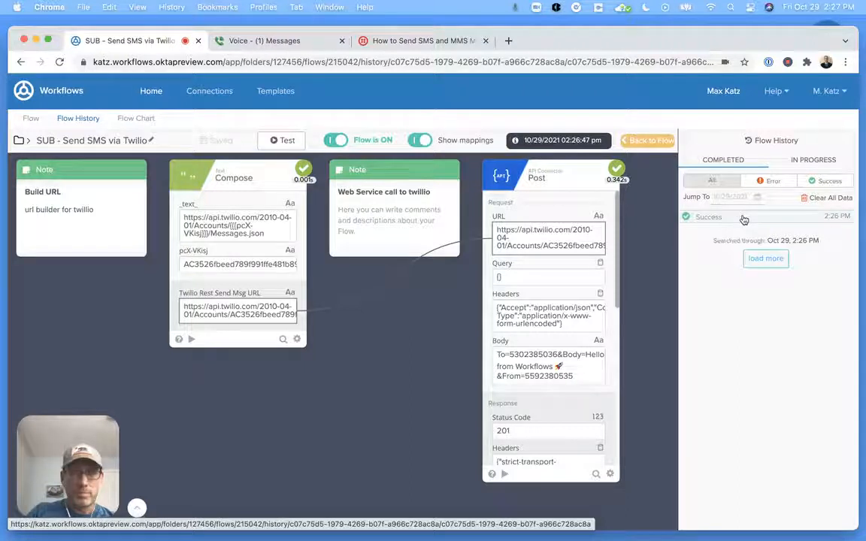
- Check the received Twilio message in Google Voice and return to the Okta Workflows flow
click(249, 41)
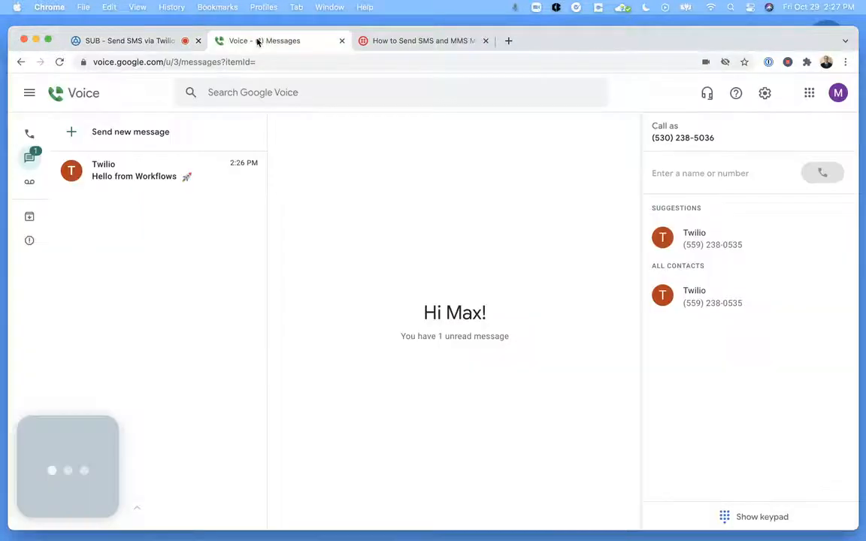
click(125, 165)
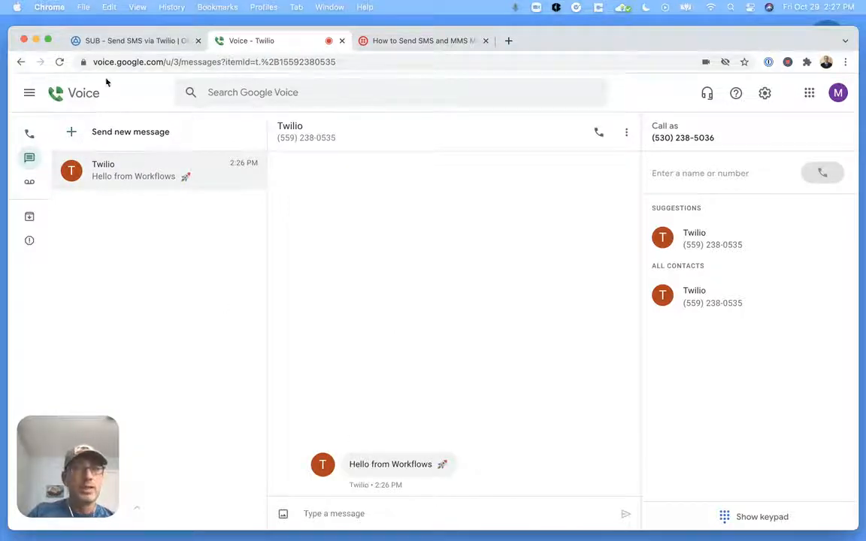
click(136, 48)
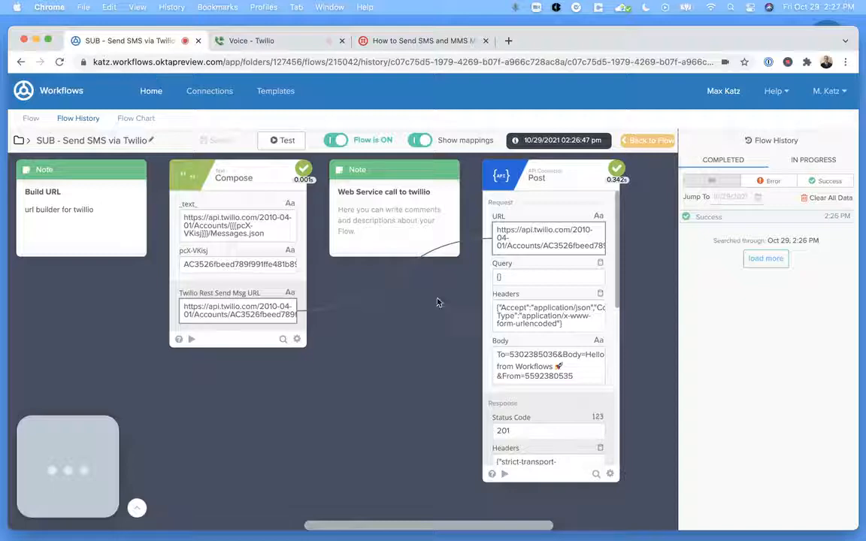
- Rerun the flow test with the message's emoji changed to a lightning bolt, "Hello from Workflows ⚡"
click(286, 141)
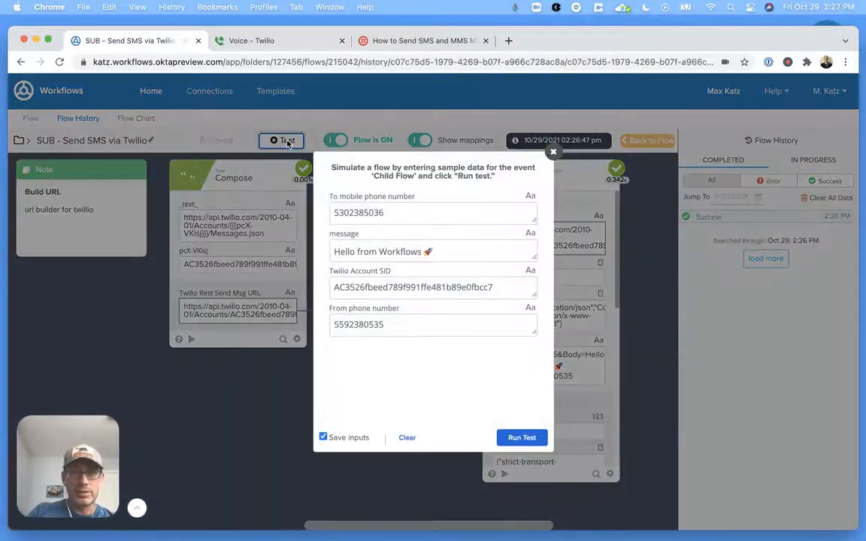
click(455, 252)
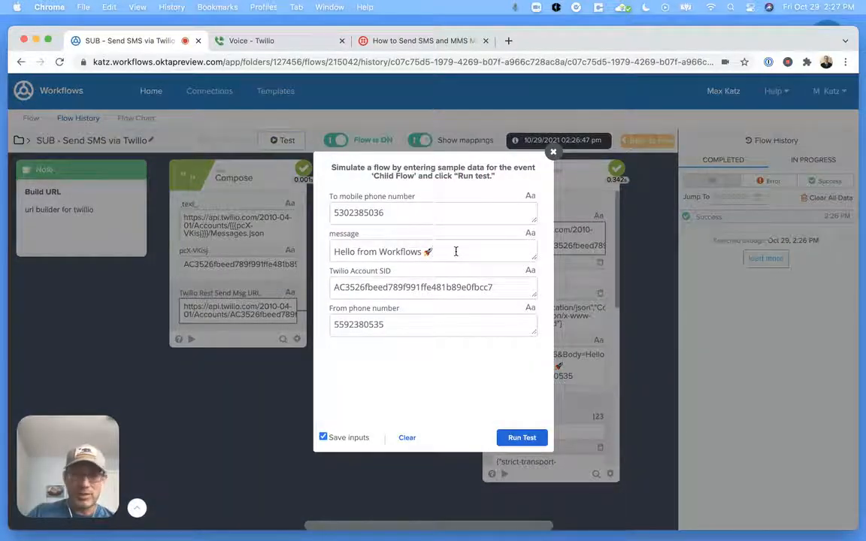
key(BackSpace)
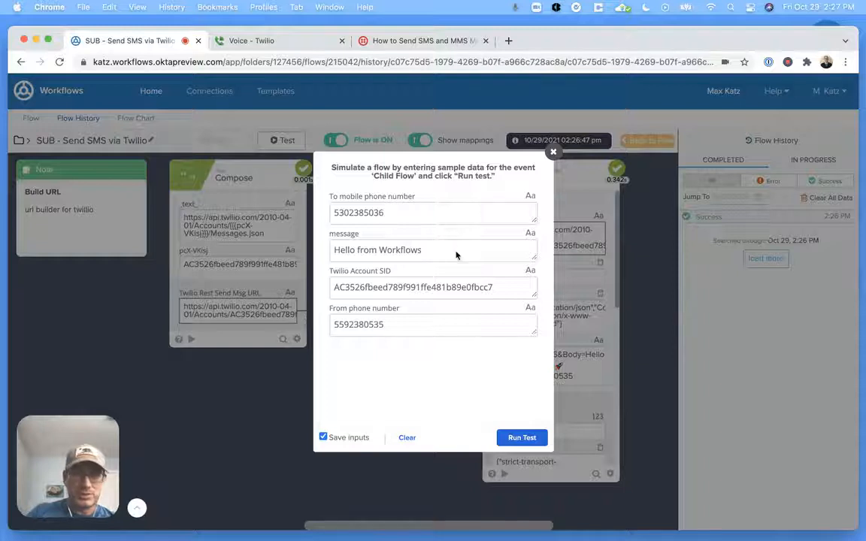
key(ctrl+super+space)
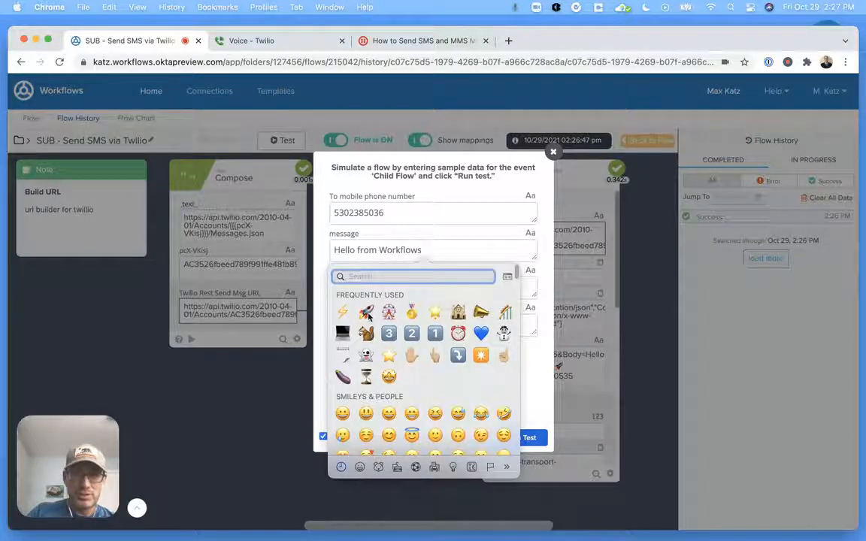
click(342, 312)
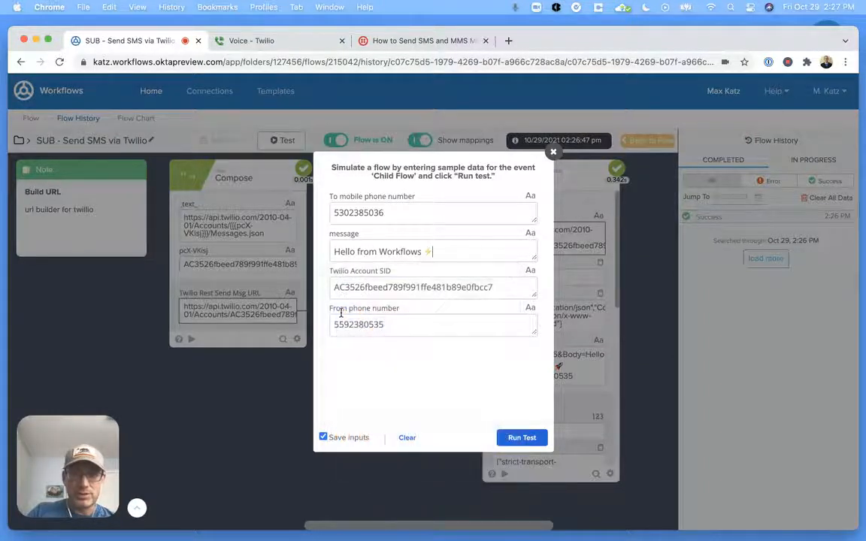
click(522, 438)
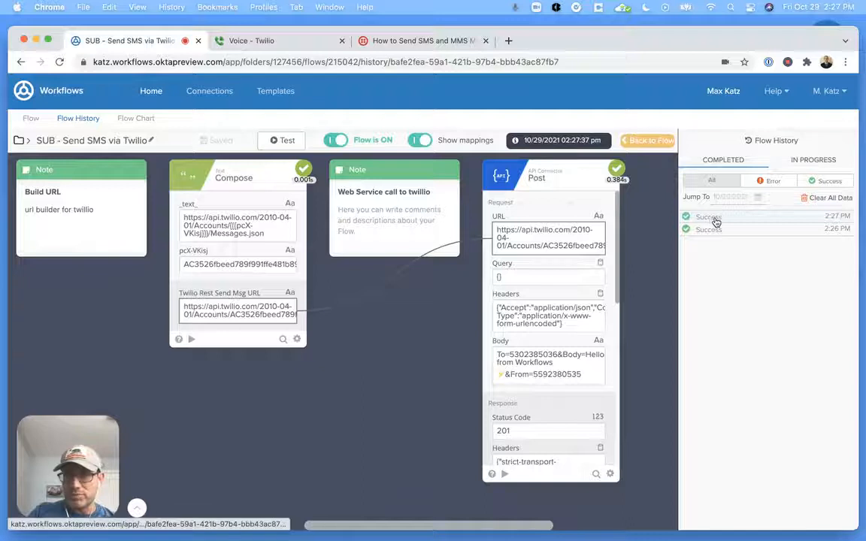
- Compare the two completed executions in the flow history and check the newly received Twilio message in Google Voice
click(826, 229)
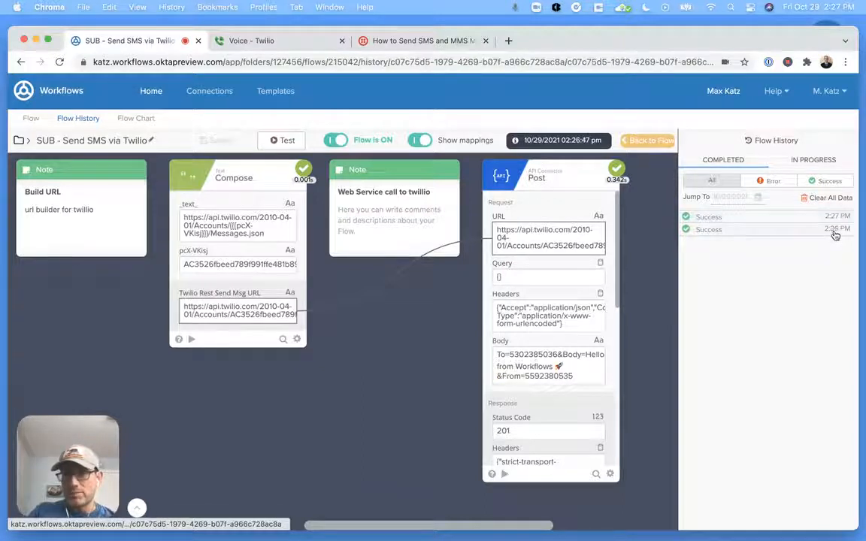
click(782, 218)
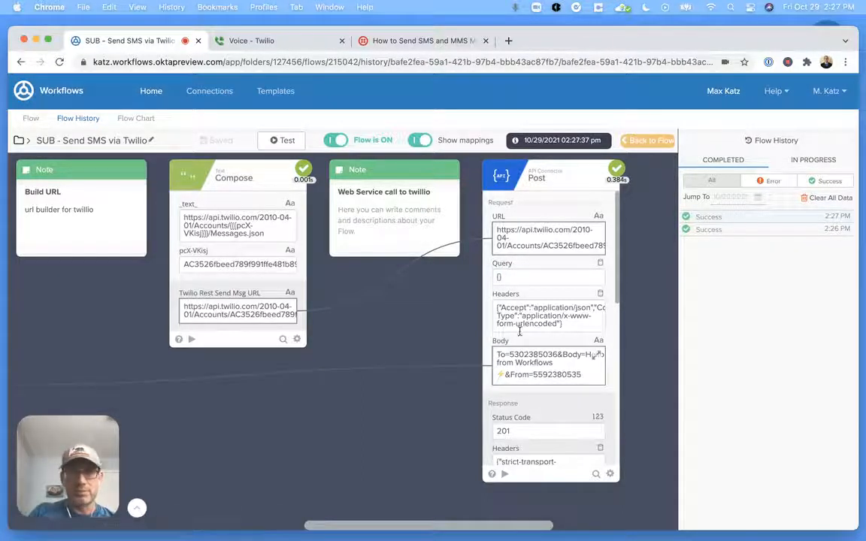
click(284, 42)
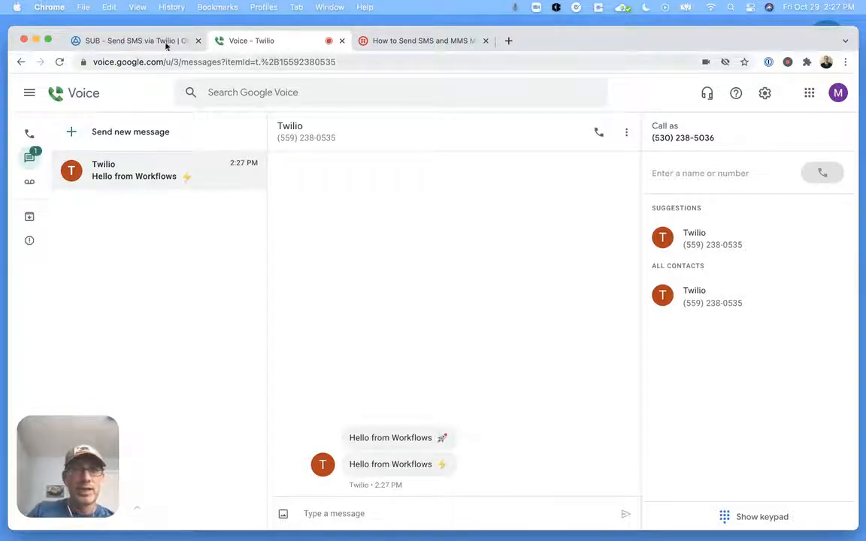
- Switch to Okta Workflows, leave the execution history for the flow editor, and review the cards back to the Child Flow inputs
click(110, 39)
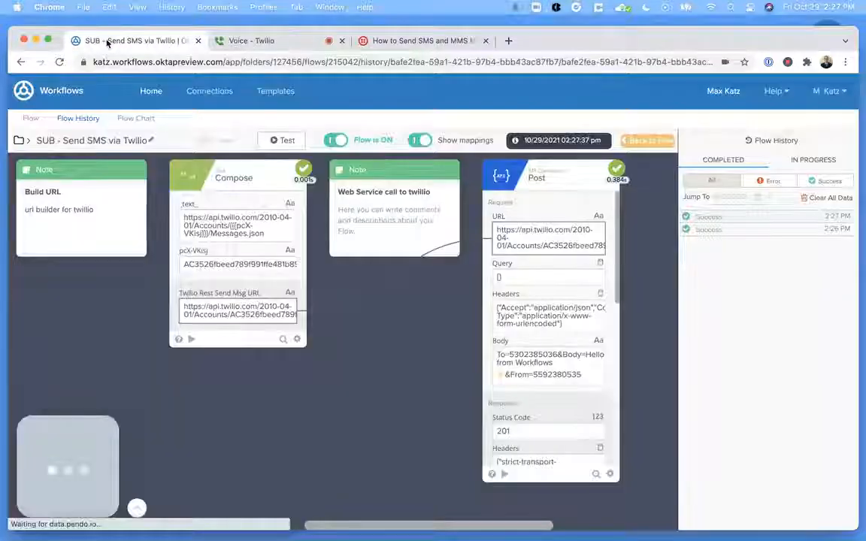
click(659, 143)
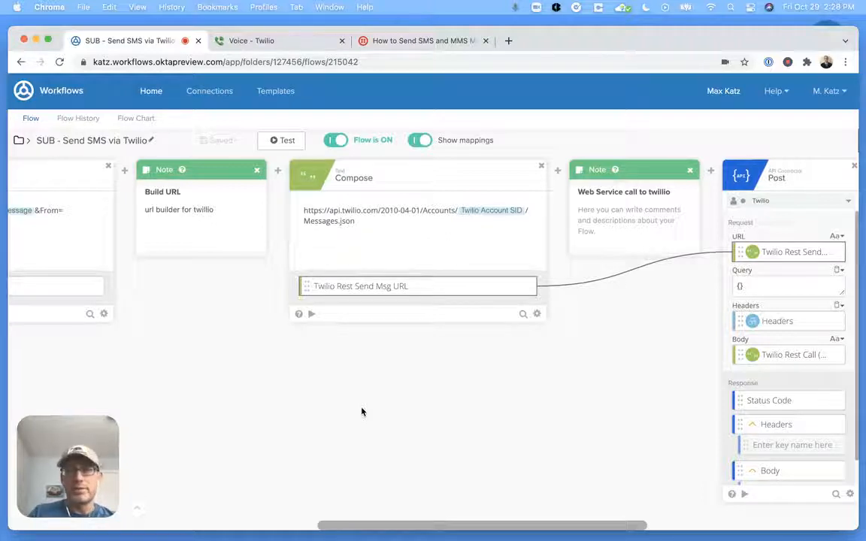
scroll(411, 397, left, 2)
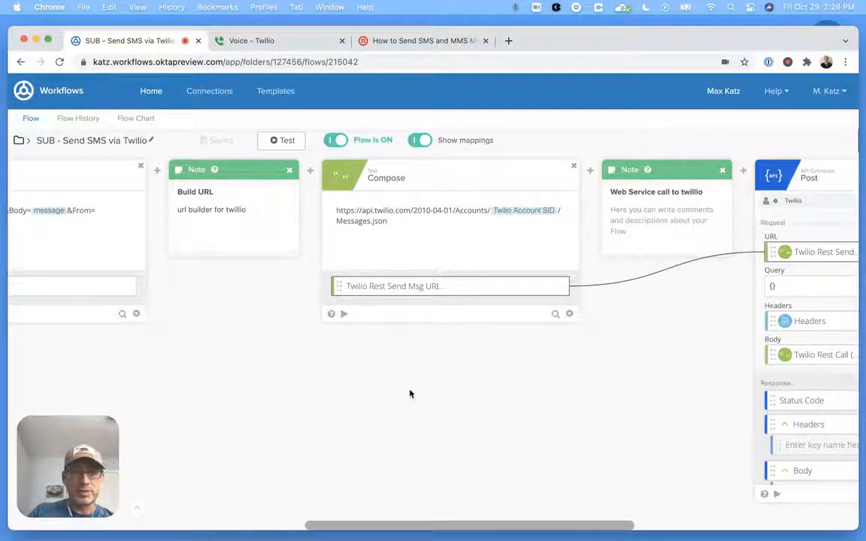
scroll(410, 394, right, 2)
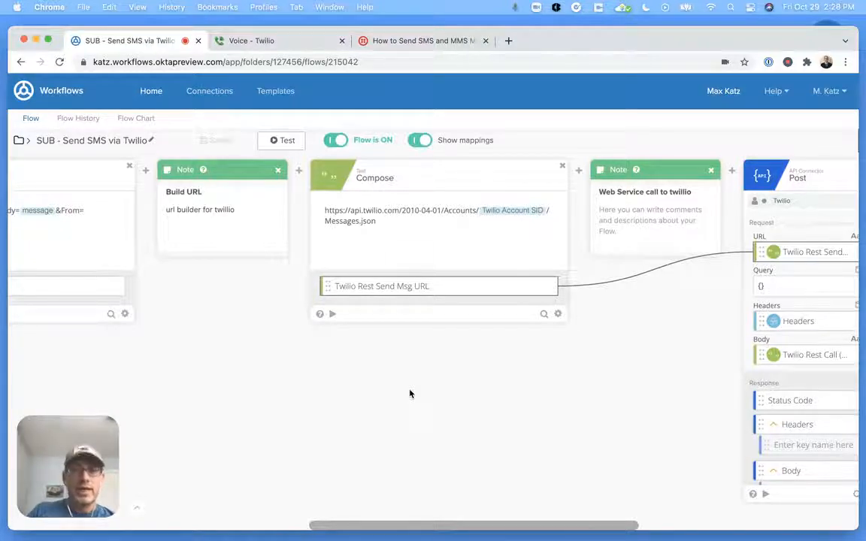
scroll(410, 393, left, 15)
scroll(409, 393, left, 5)
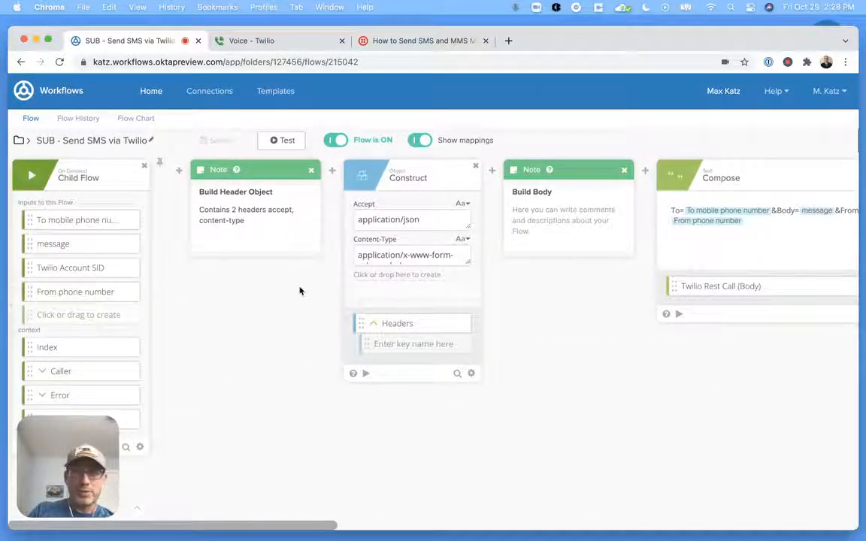